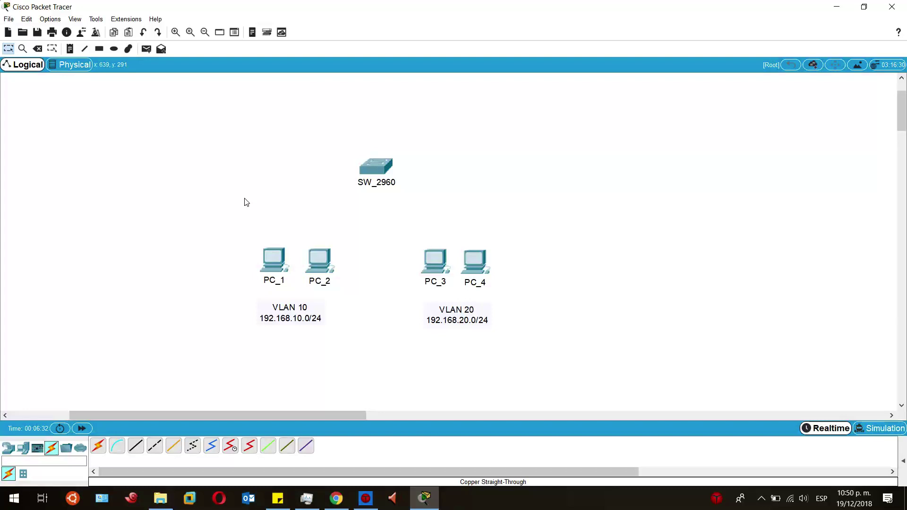
- Select PC_1 and PC_2 together with a selection box
drag(205, 221, 376, 296)
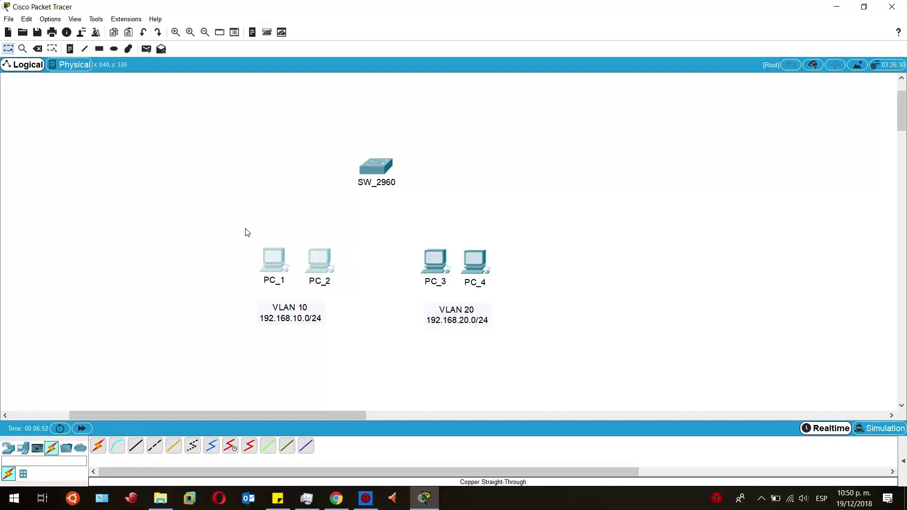
- Give PC_1 the static IP 192.168.10.1 with the default 255.255.255.0 mask
click(272, 256)
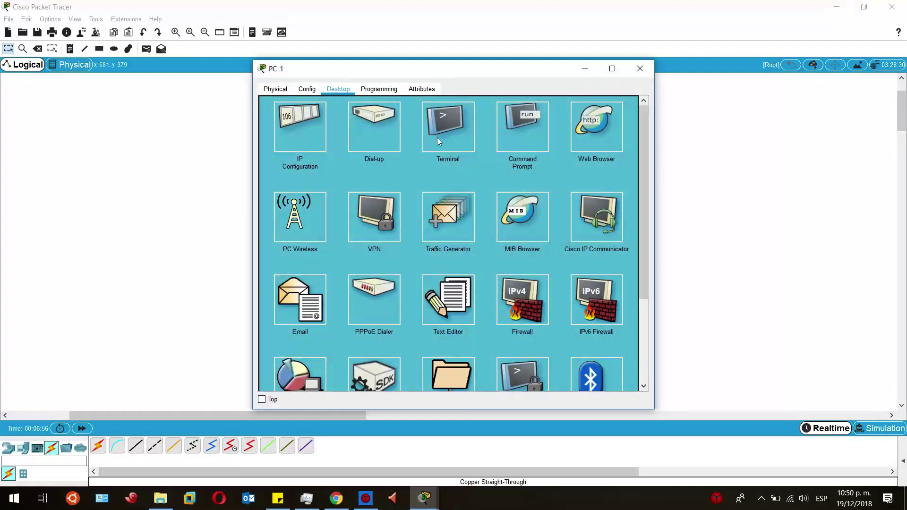
click(299, 137)
click(425, 161)
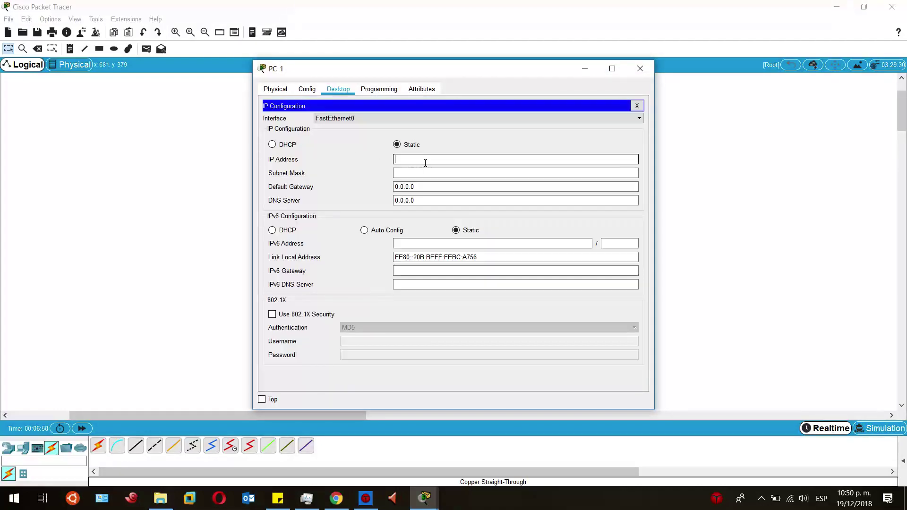
text(192.16)
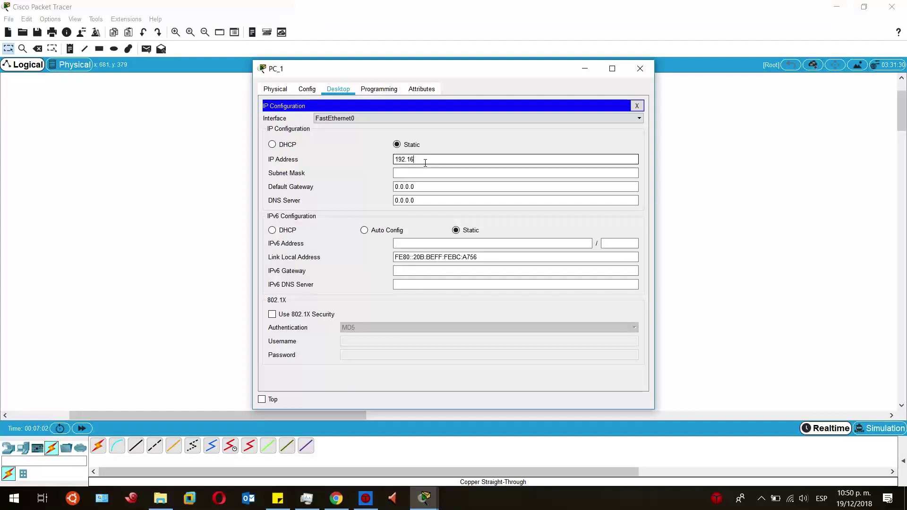
text(8.10)
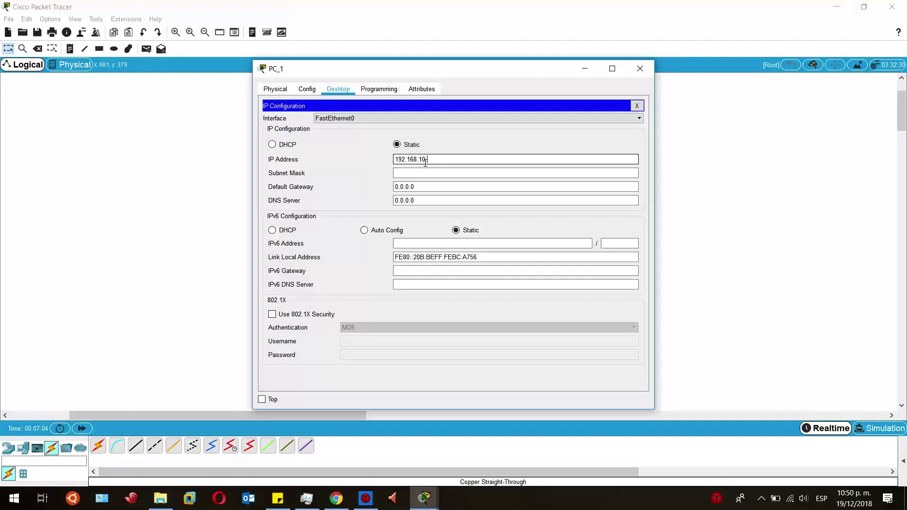
text(.1)
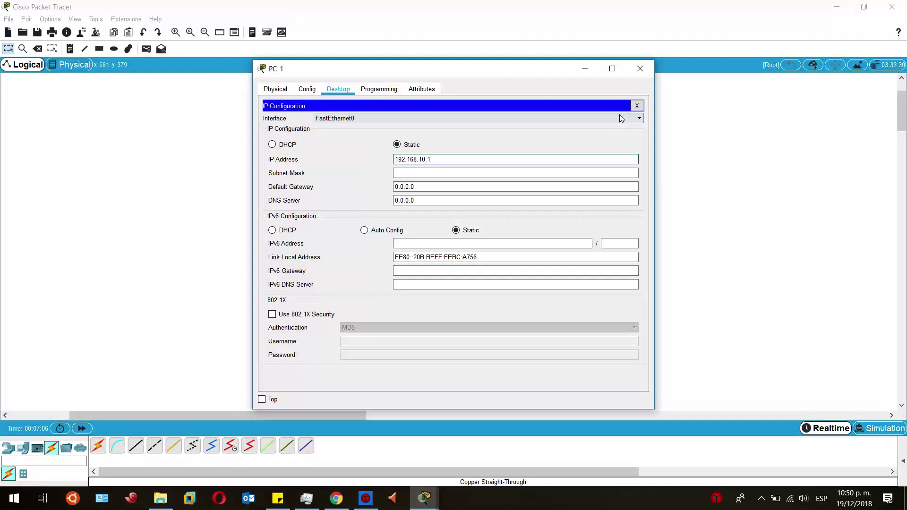
key(Tab)
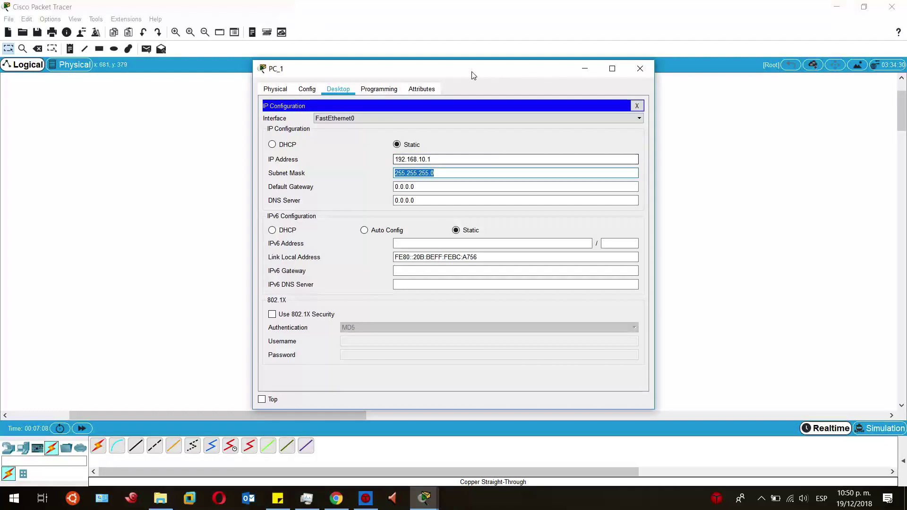
drag(473, 75, 628, 79)
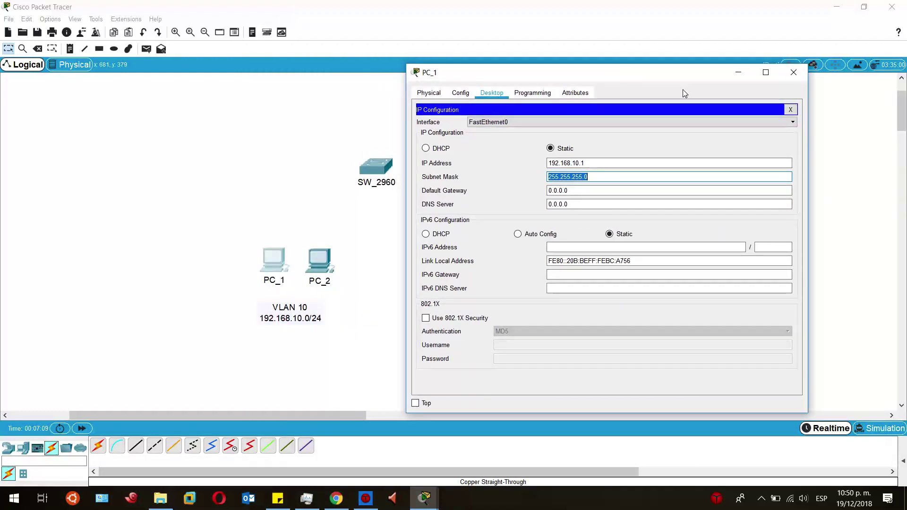
click(791, 110)
click(794, 72)
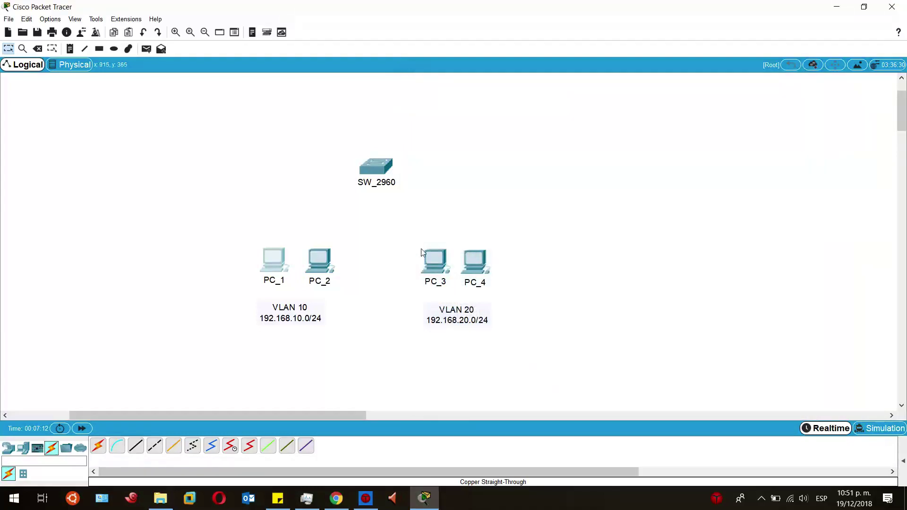
- Give PC_2 the static IP 192.168.10.2 with mask 255.255.255.0
click(311, 259)
click(339, 89)
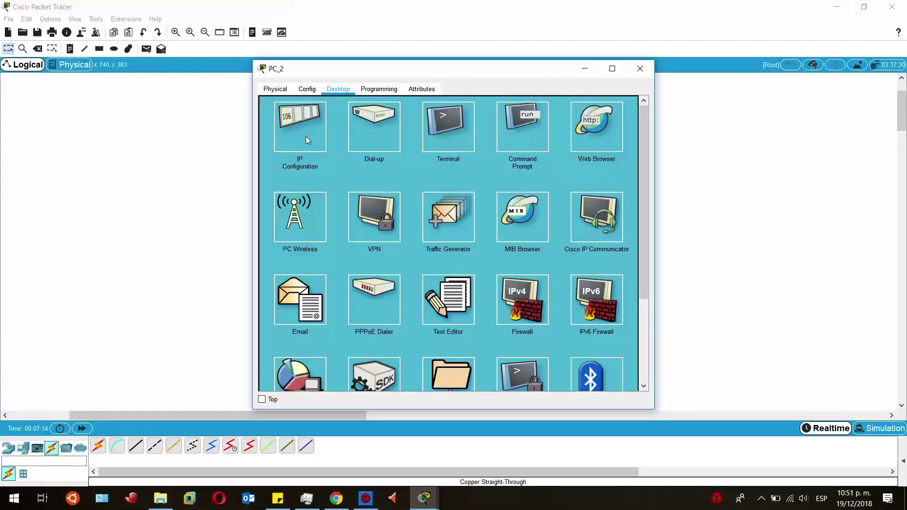
click(306, 136)
click(445, 159)
text(192.)
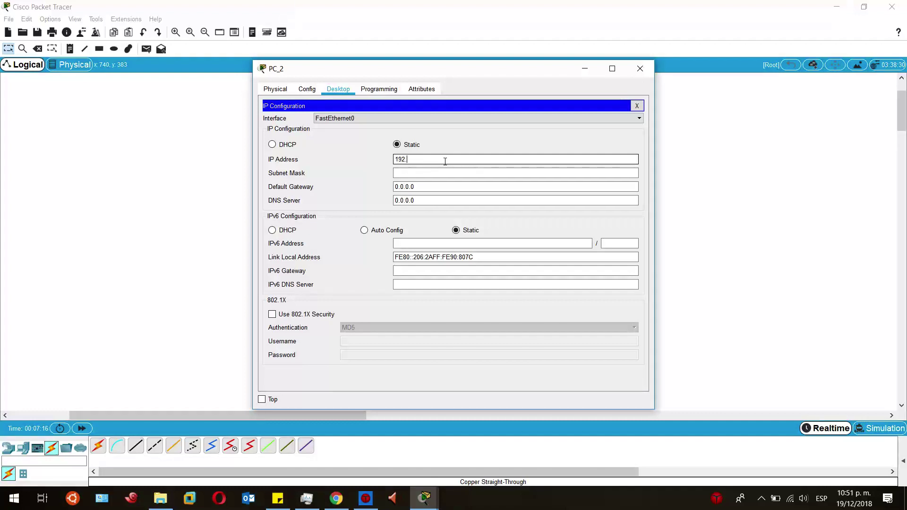
text(168.10.2)
key(Tab)
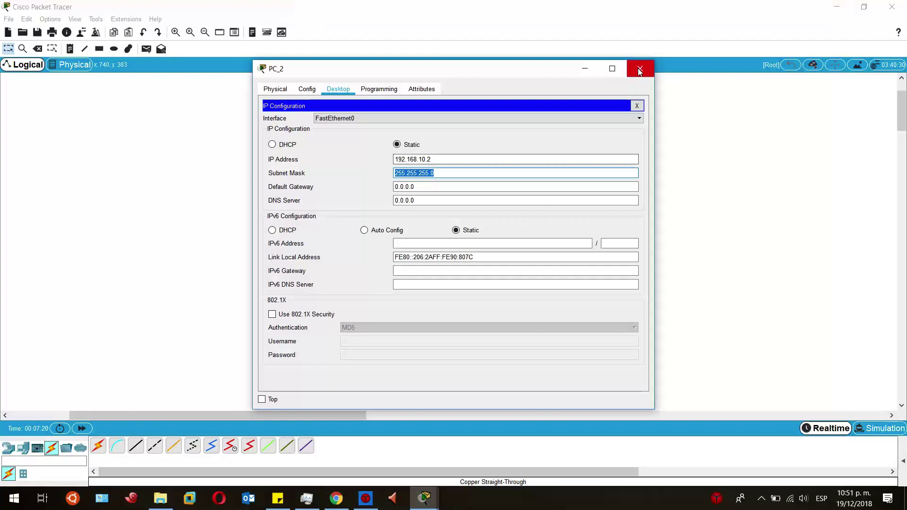
click(640, 70)
- Give PC_3 the static IP 192.168.20.1 with mask 255.255.255.0
click(436, 260)
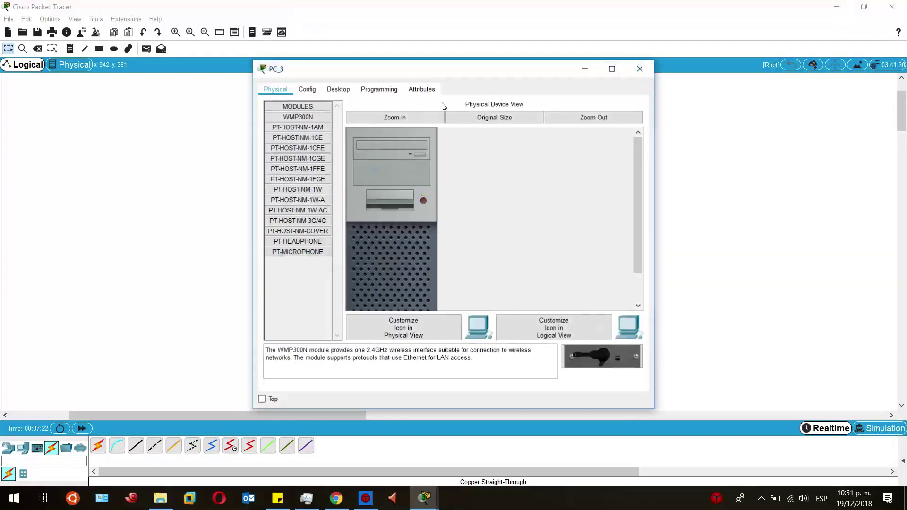
click(338, 89)
click(291, 134)
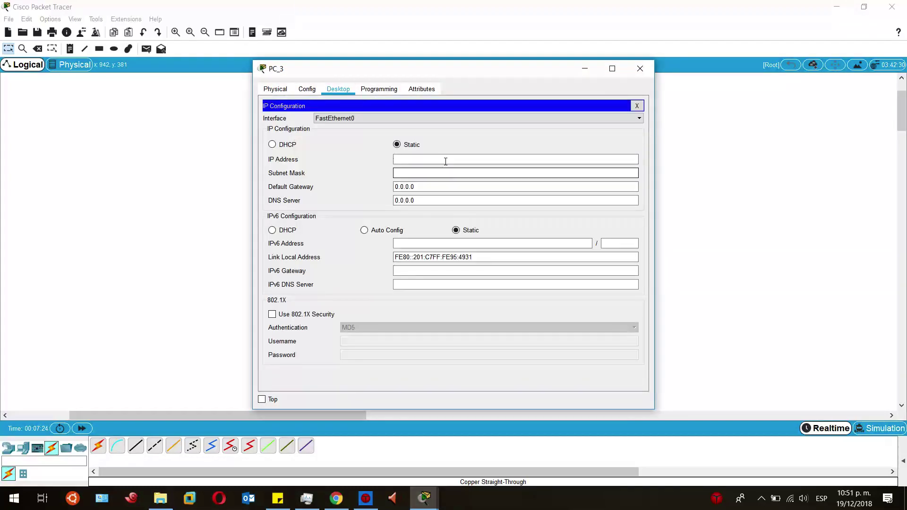
click(445, 162)
text(192.)
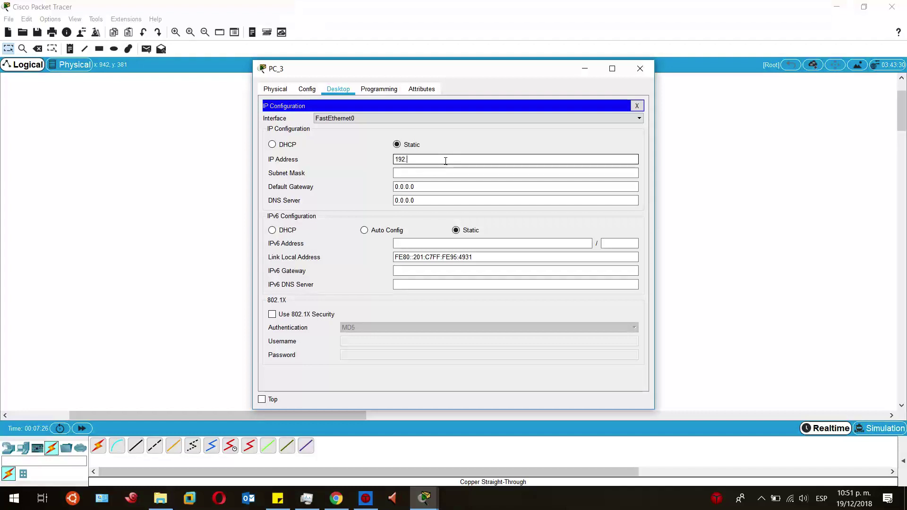
text(168.20.1)
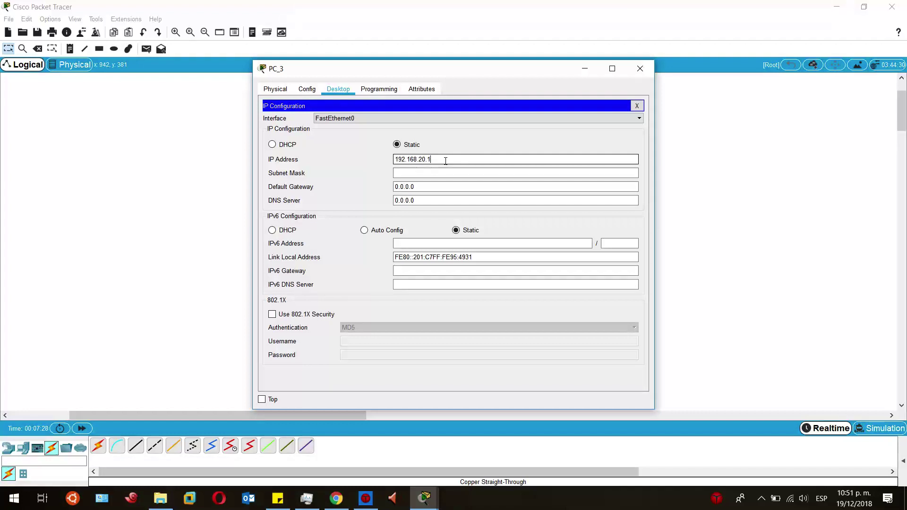
key(Tab)
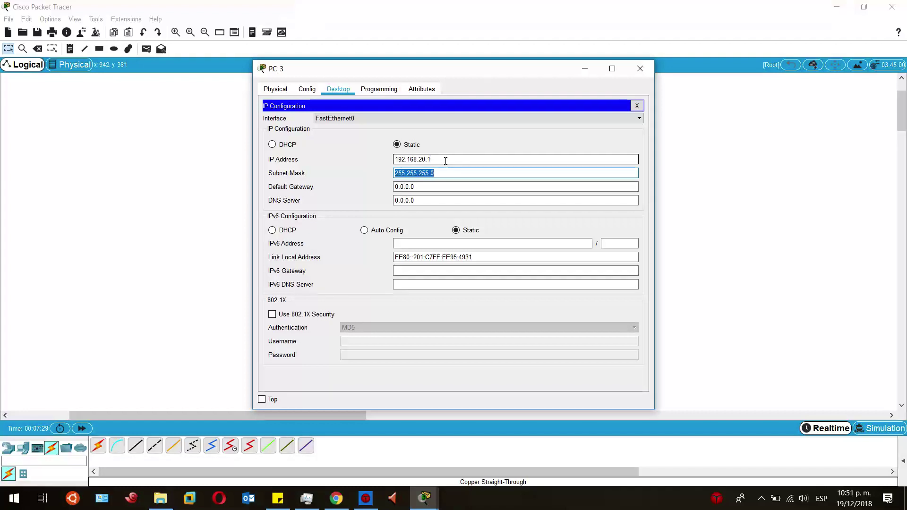
click(641, 69)
- Give PC_4 the static IP 192.168.20.2 with mask 255.255.255.0
click(482, 263)
click(338, 89)
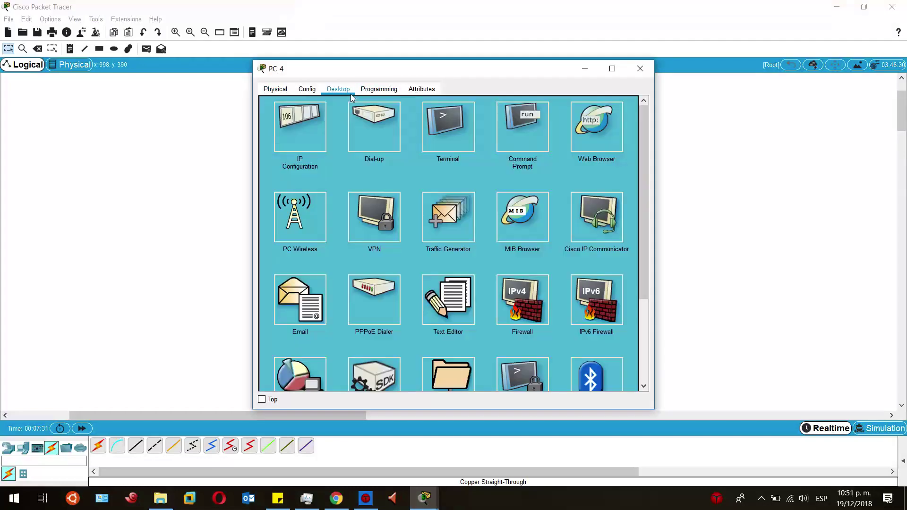
click(293, 124)
click(428, 164)
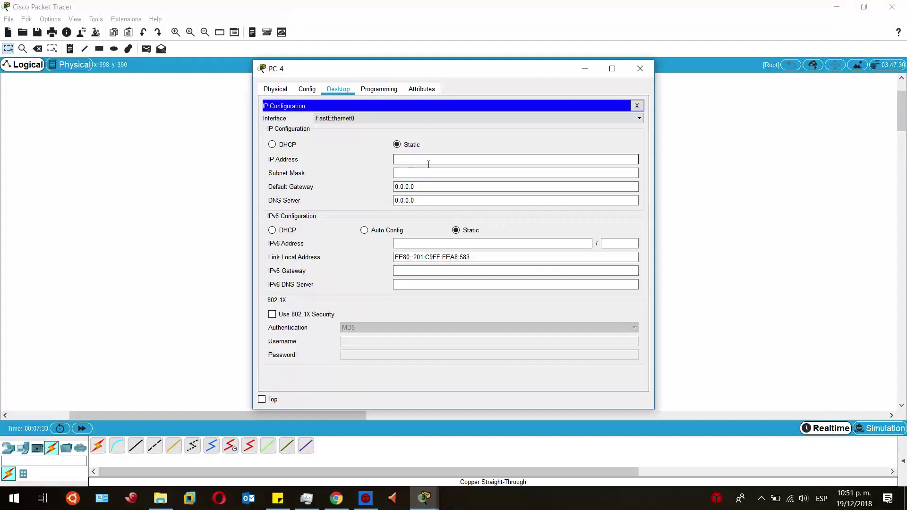
text(192.168.20.2)
key(Tab)
click(640, 69)
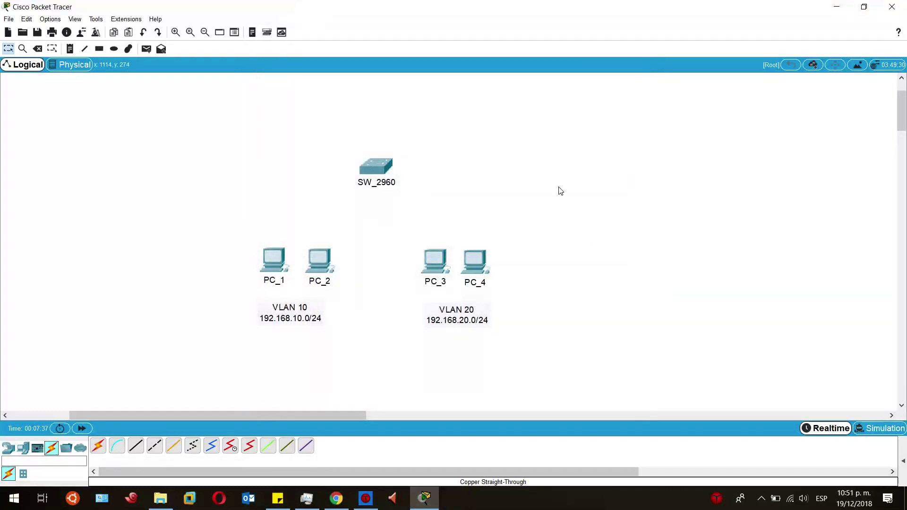
- Cable PC_1 and PC_2 FastEthernet0 to switch ports Fa0/1 and Fa0/2 with copper straight-through
click(141, 448)
click(282, 259)
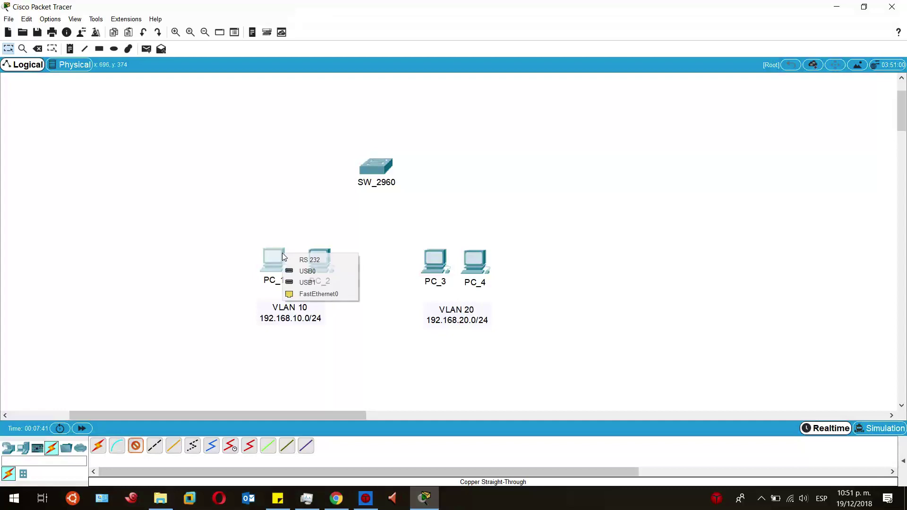
click(325, 294)
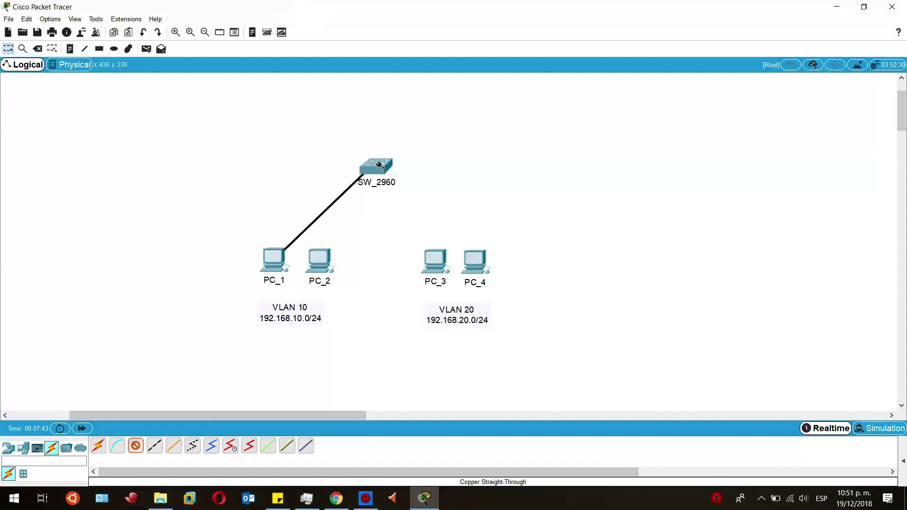
click(380, 165)
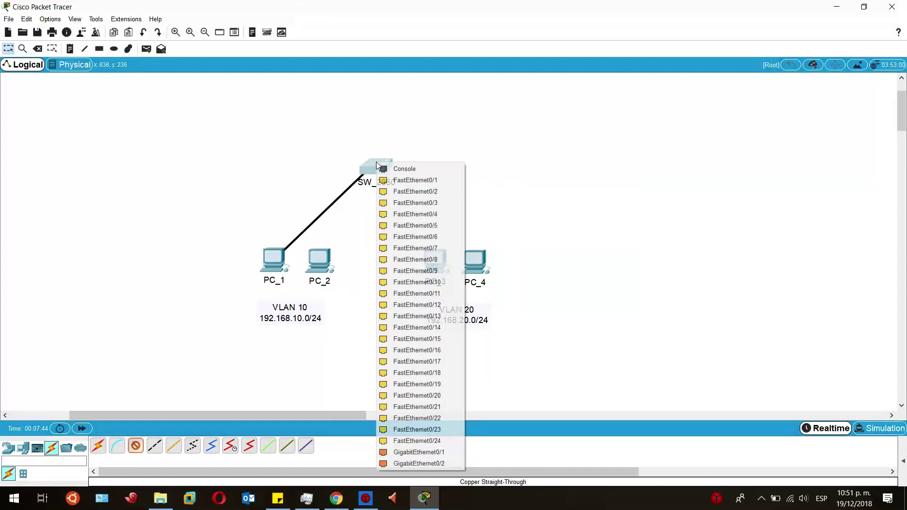
click(401, 184)
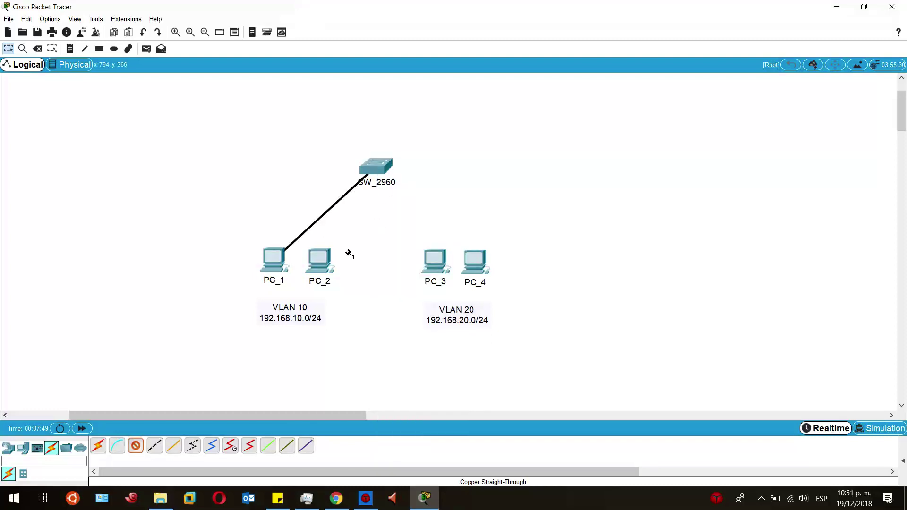
click(320, 260)
click(354, 303)
click(376, 167)
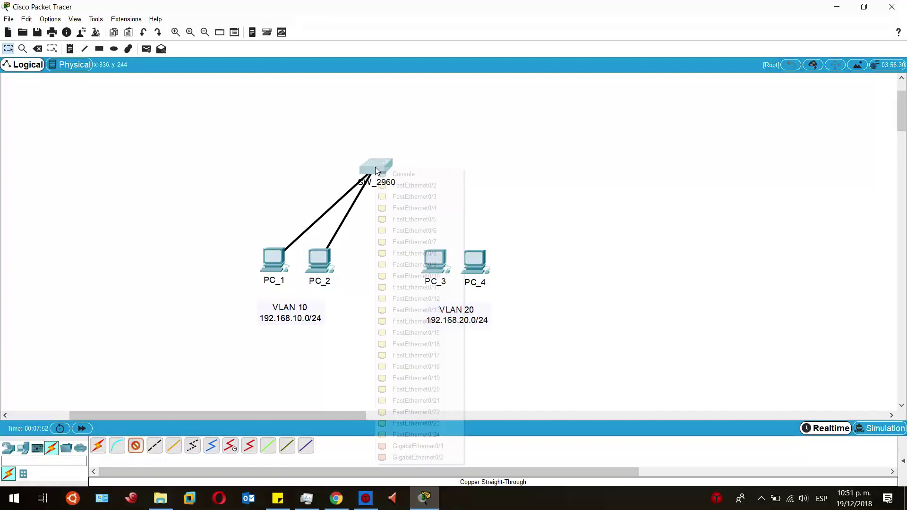
click(423, 186)
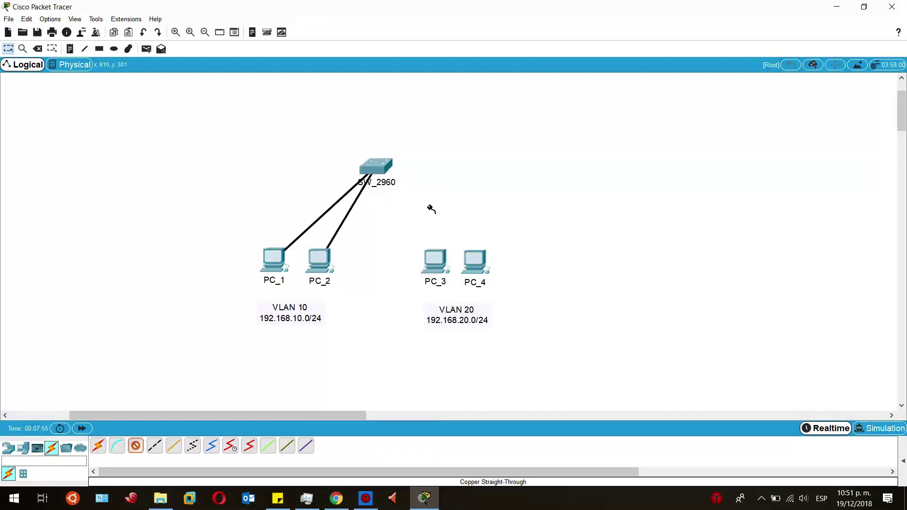
- Cable PC_3 and PC_4 FastEthernet0 to free switch ports, PC_4 on Fa0/4
click(436, 260)
click(473, 296)
click(375, 169)
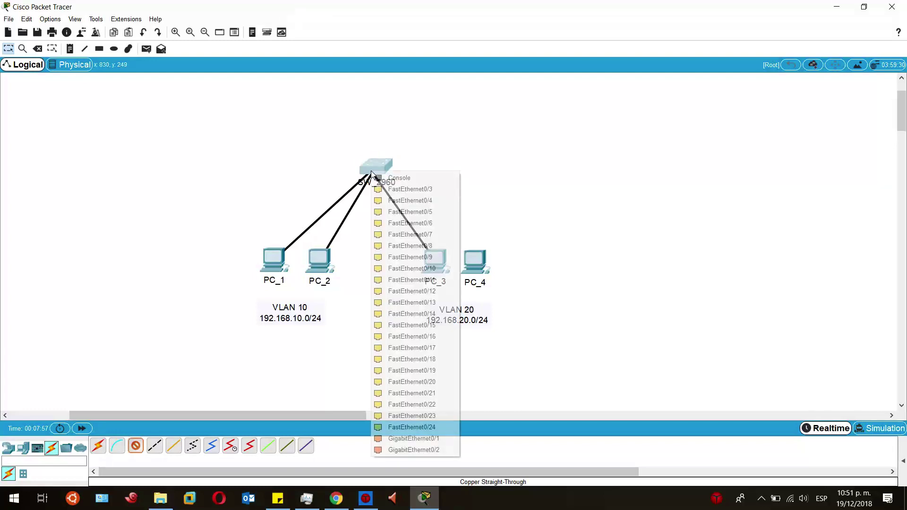
click(422, 188)
click(475, 262)
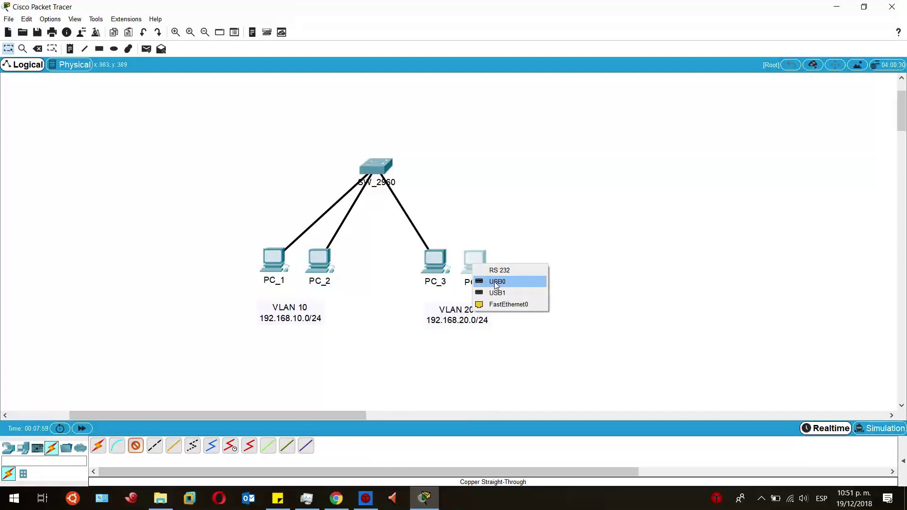
click(502, 304)
click(392, 166)
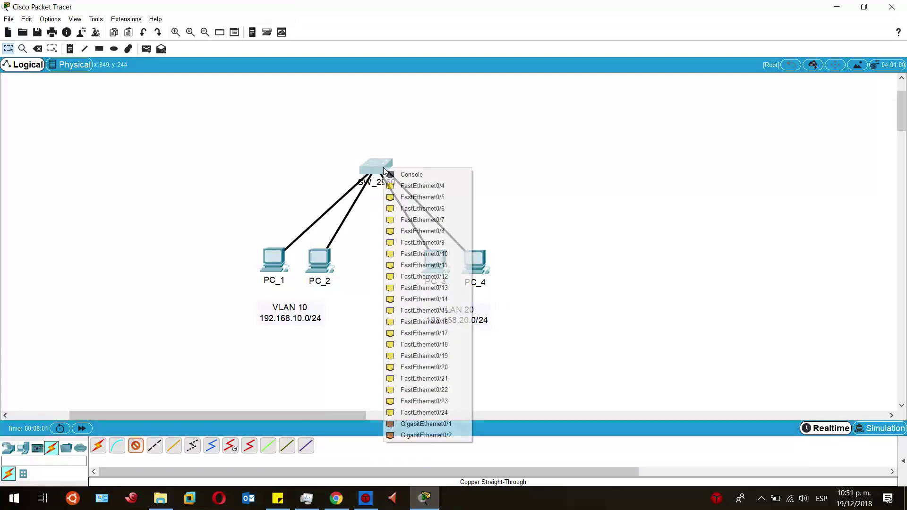
click(416, 185)
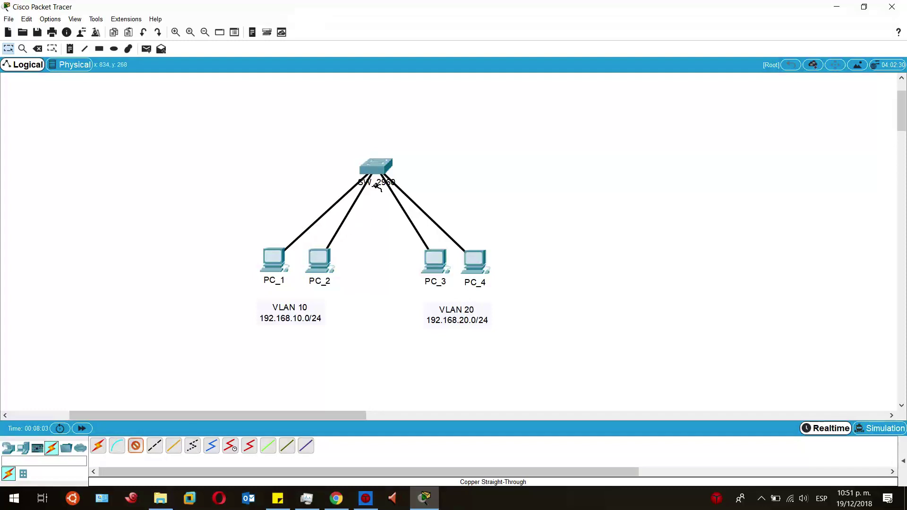
- Open SW_2960's CLI and reposition and widen its window
mouse_move(374, 167)
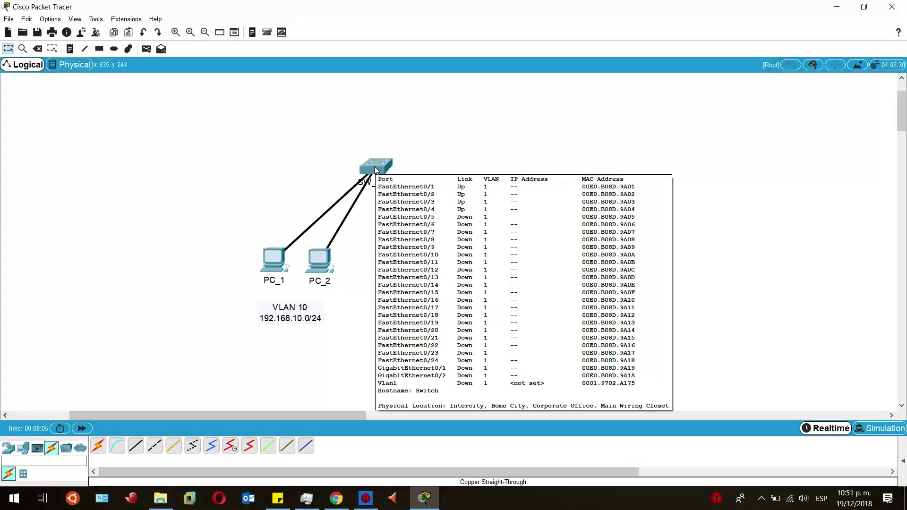
click(383, 168)
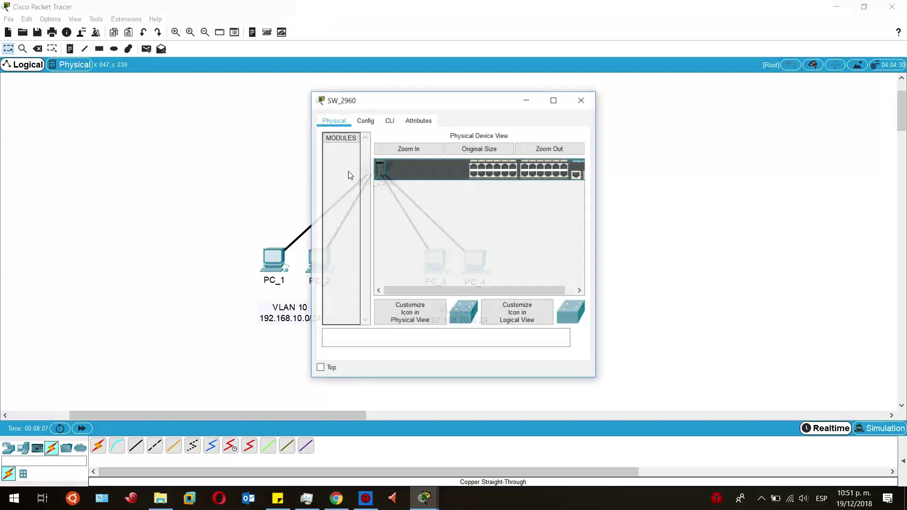
click(396, 120)
drag(406, 102, 569, 91)
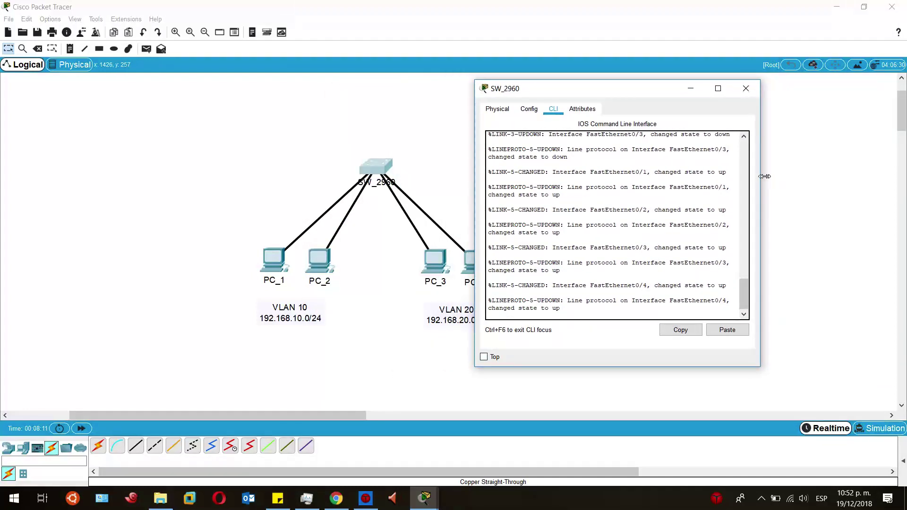
drag(759, 177, 843, 179)
- Enter privileged and global configuration mode and set the hostname to SW_2960
key(Return)
key(Return)
key(Return)
key(Return)
key(Return)
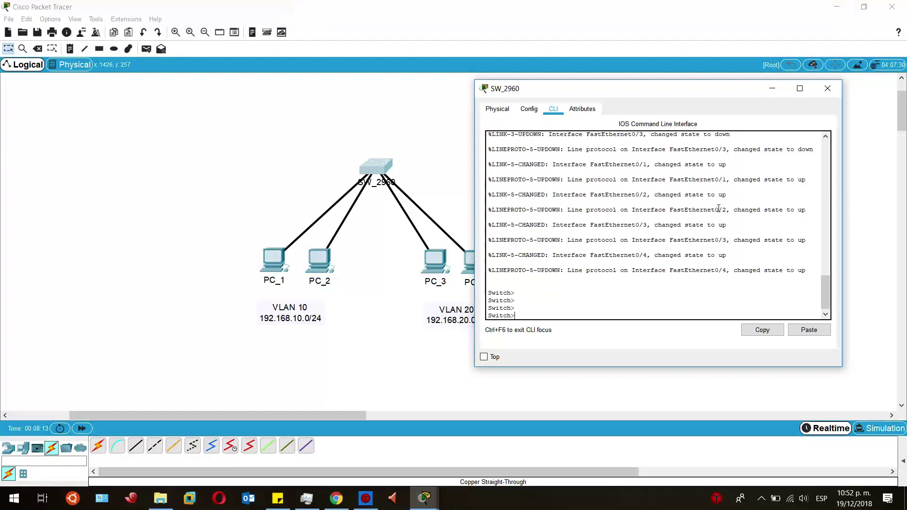
text(ENABLE)
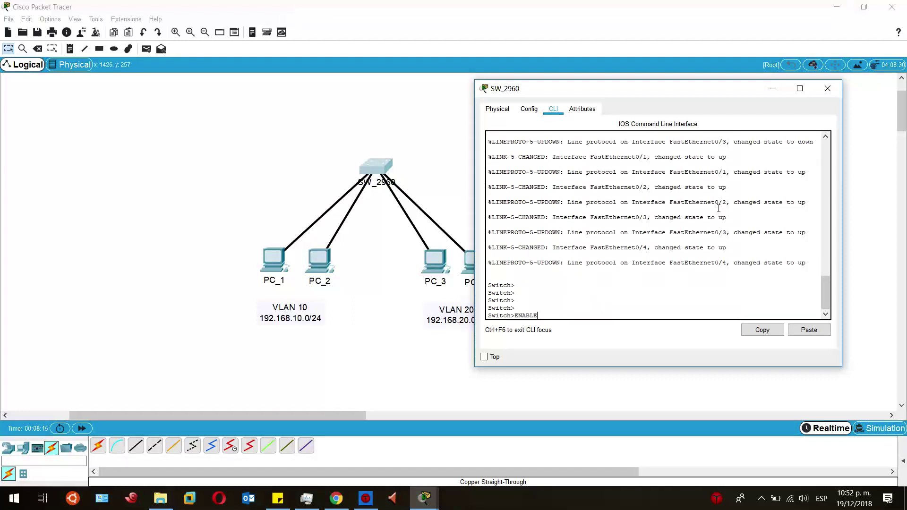
key(Return)
text(configure term)
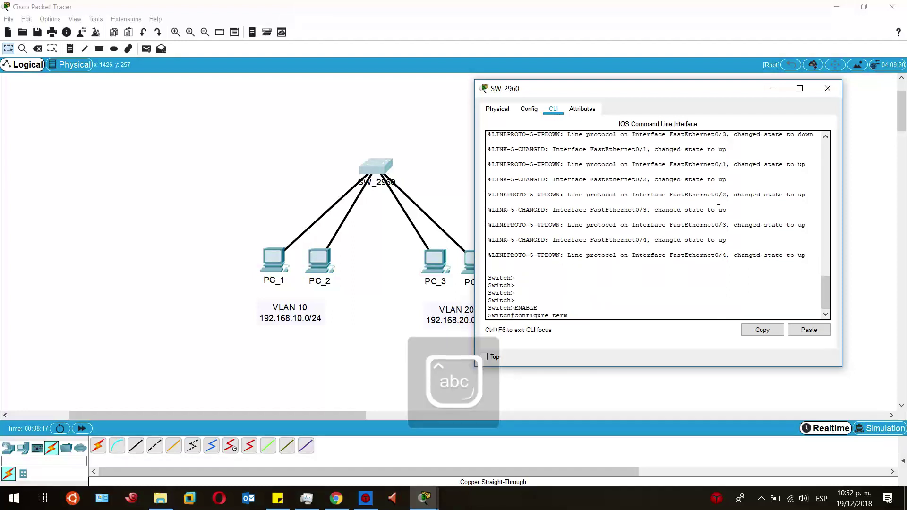
text(inal)
key(Return)
key(Return)
key(Return)
key(Return)
key(Return)
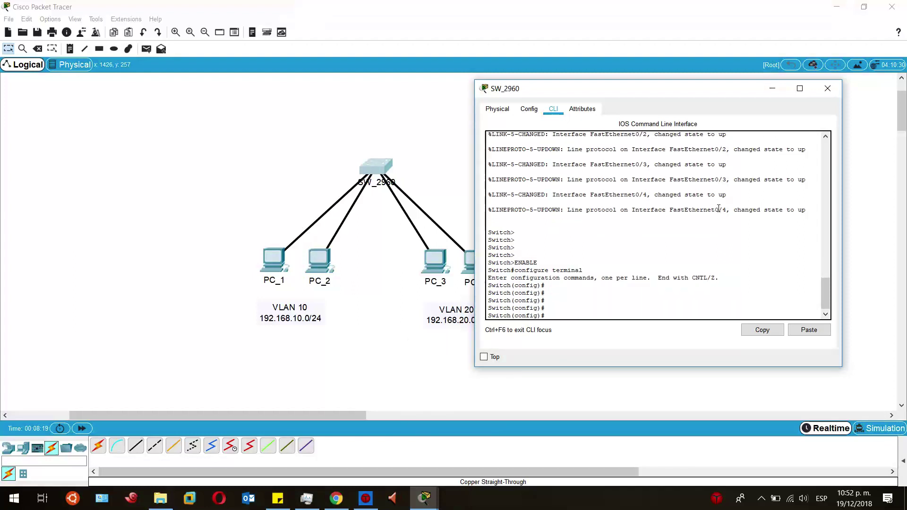
key(Return)
key(Return)
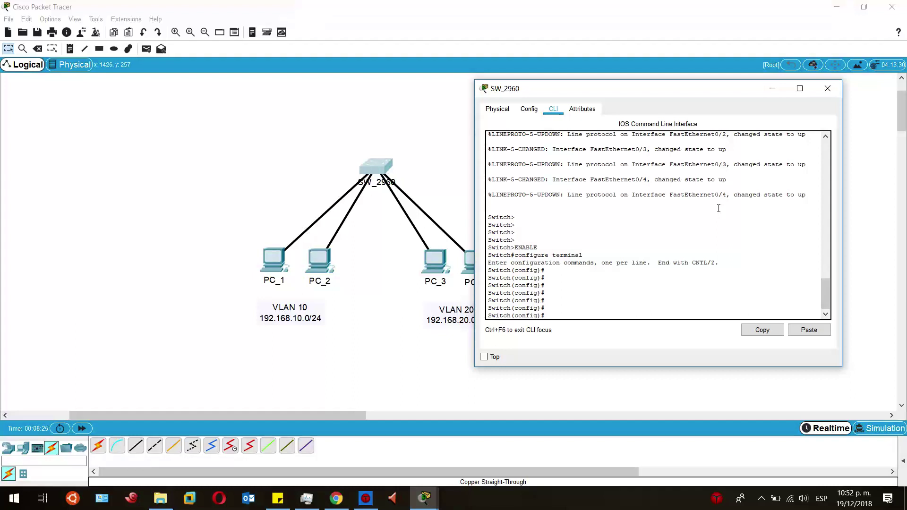
text(hostname SW_2960)
key(Return)
key(Return)
key(Return)
key(Return)
key(Return)
key(Return)
key(Return)
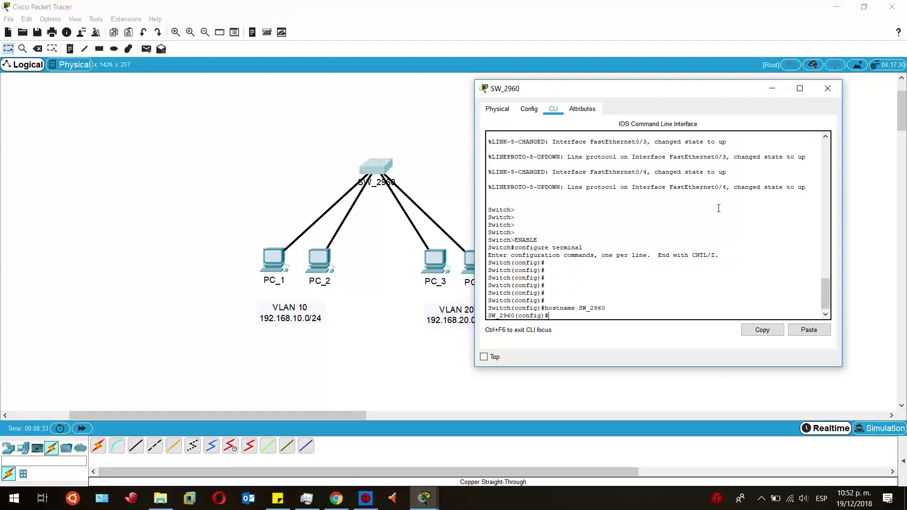
- Create VLAN 10 and name it RH
key(Return)
key(Return)
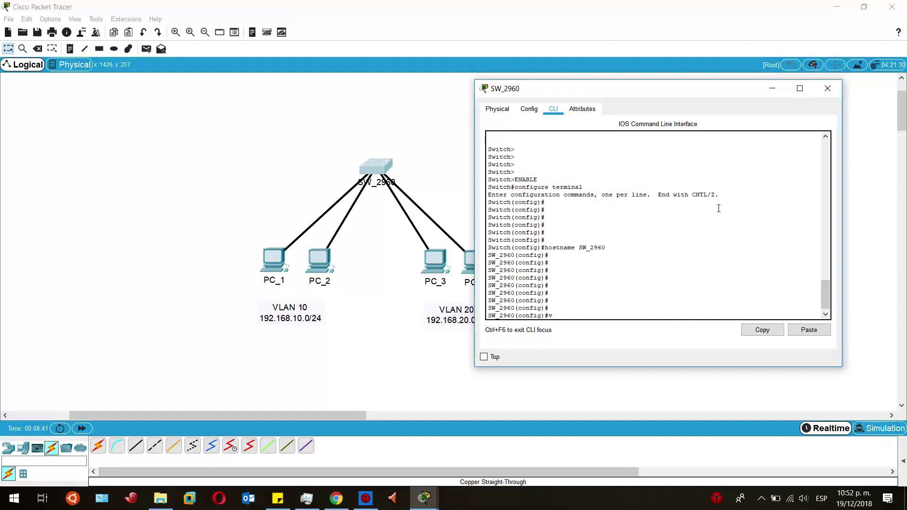
text(vlan 10)
key(Return)
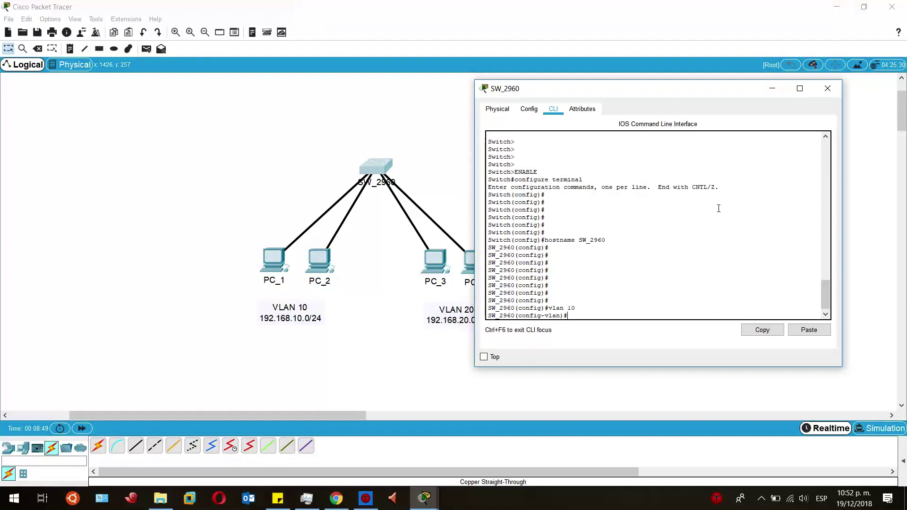
key(Return)
key(Return)
key(Return)
key(Return)
key(Return)
key(Return)
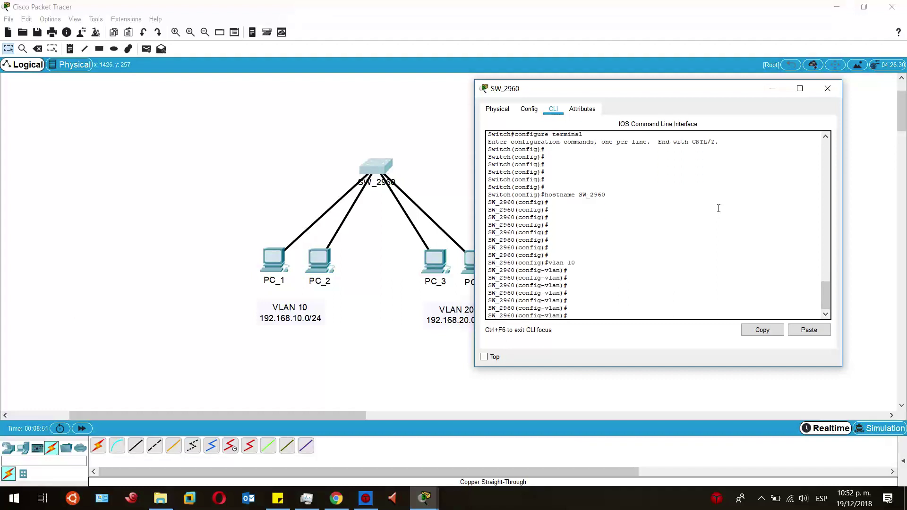
key(Return)
key(Return)
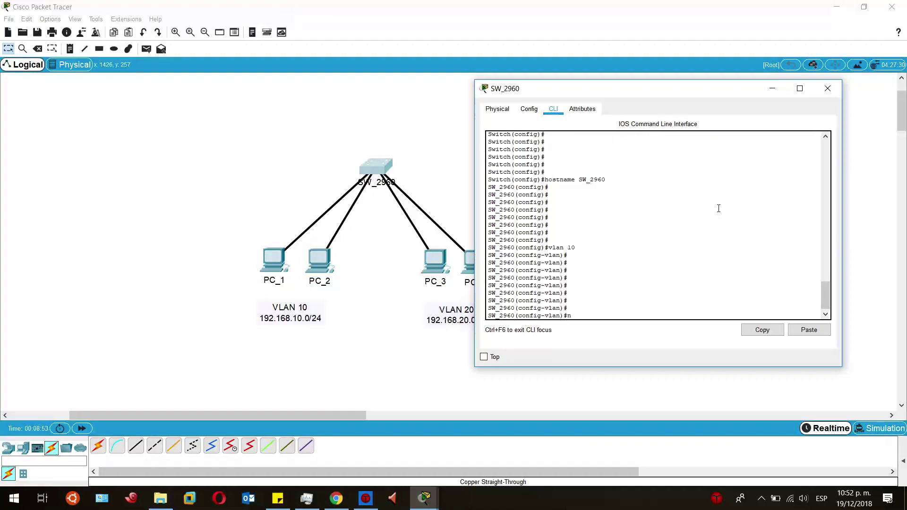
text(name)
text(R)
key(Return)
key(Return)
key(Return)
key(Return)
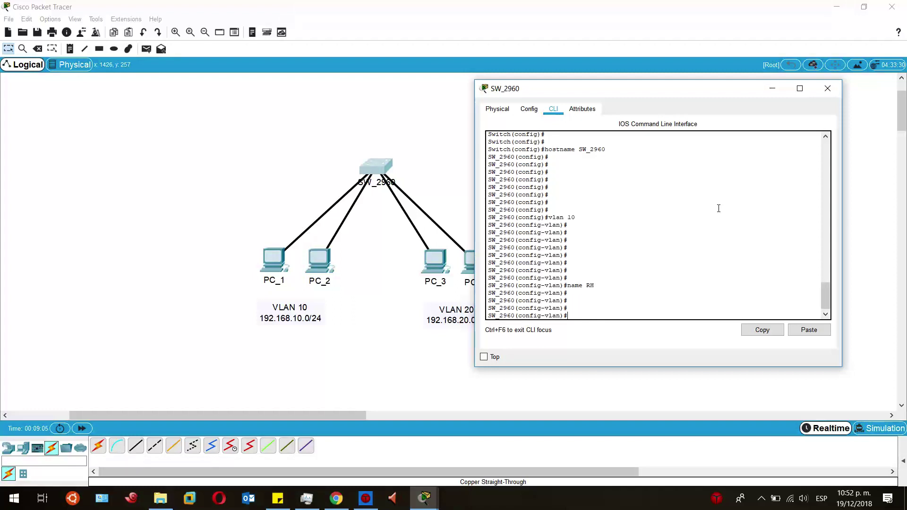
text(exit)
- Create VLAN 20, name it MARKET, and exit VLAN configuration
key(Return)
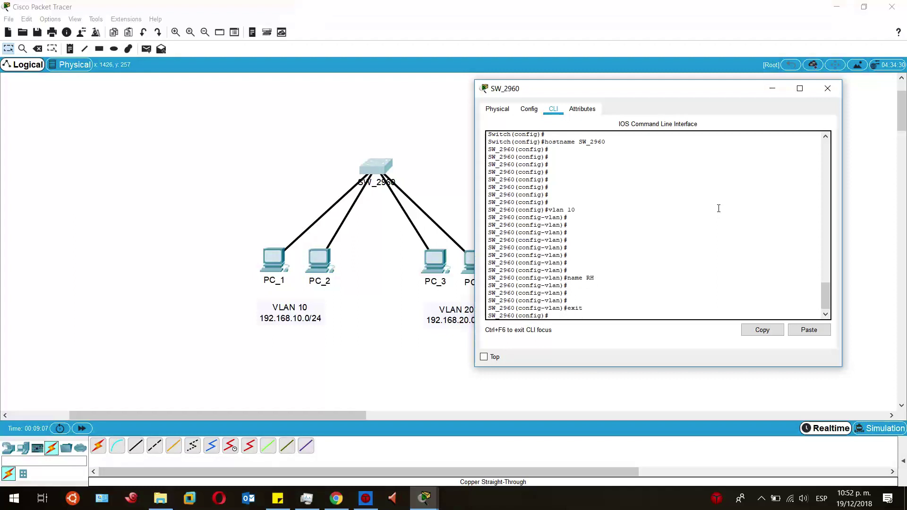
text(vlan 20)
key(Return)
text(name )
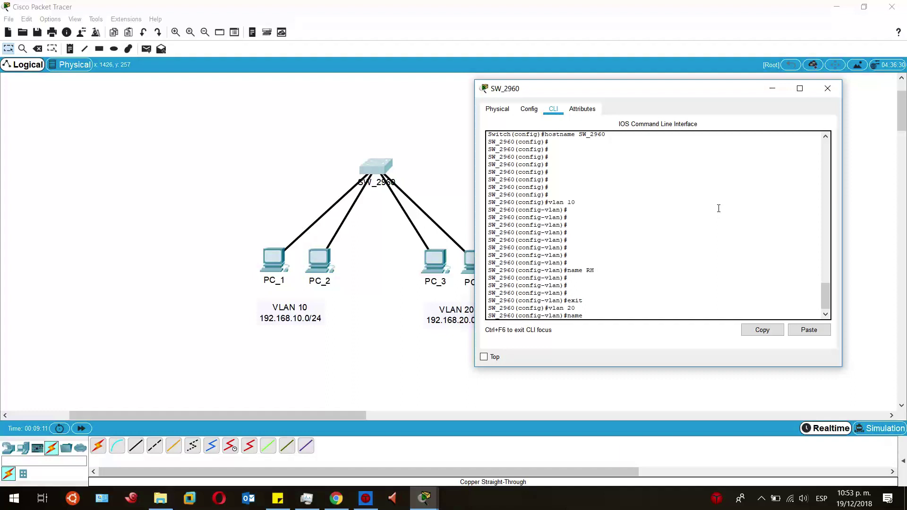
text(MARKET)
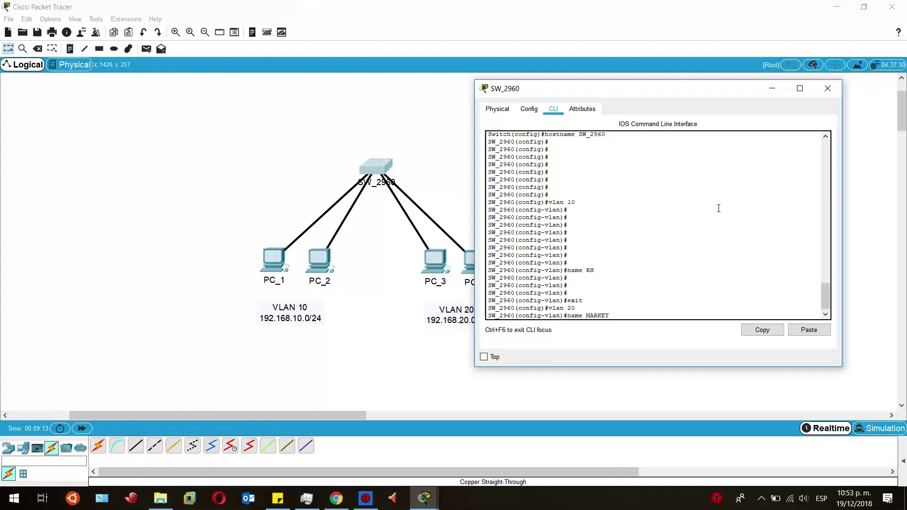
key(Return)
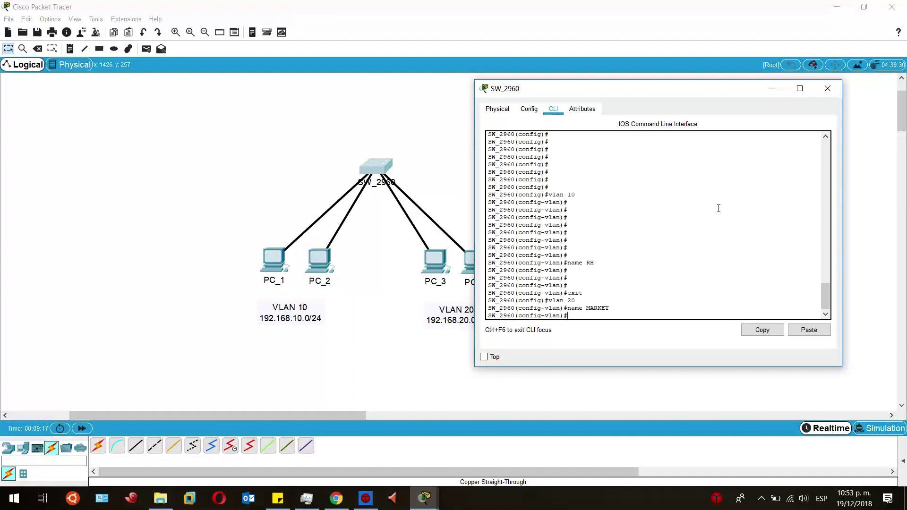
key(Return)
key(Return)
key(Return)
key(Return)
text(ex)
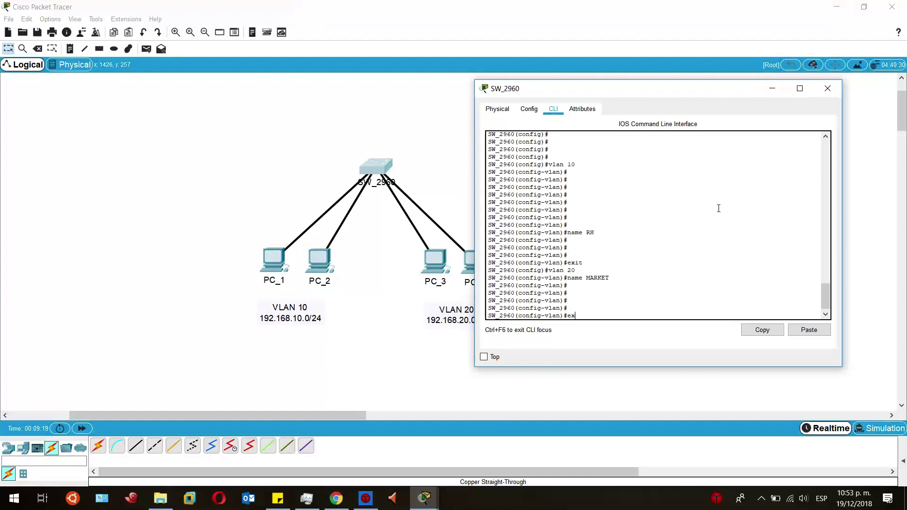
text(it)
key(Return)
key(Return)
key(Return)
key(Return)
key(Return)
key(Return)
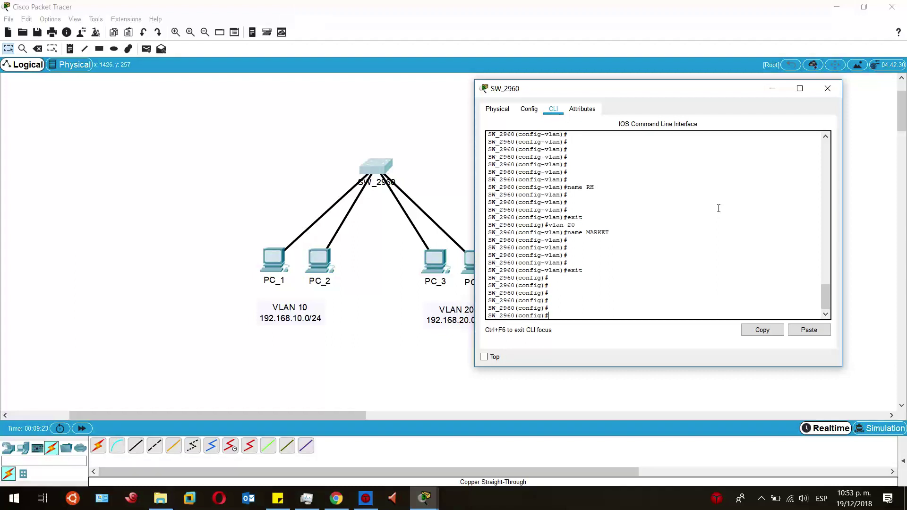
- Return to privileged mode and run 'show vlan brief' to check the RH and MARKET VLANs
key(ctrl+z)
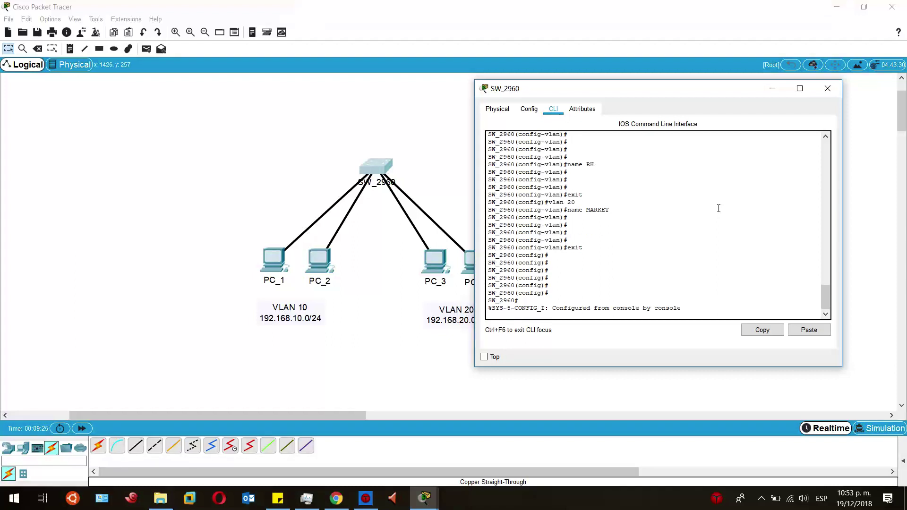
key(Return)
key(Return)
key(Return)
text(show r)
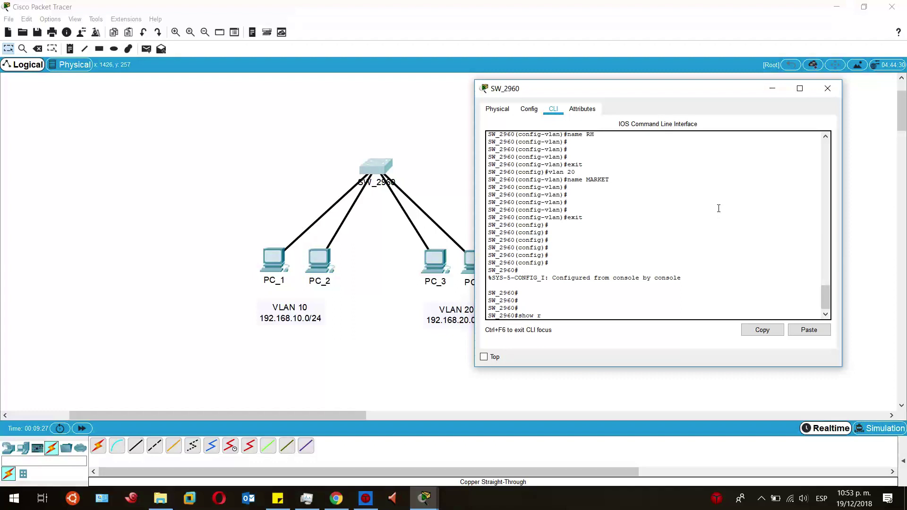
key(BackSpace)
text(vlan brief)
key(Return)
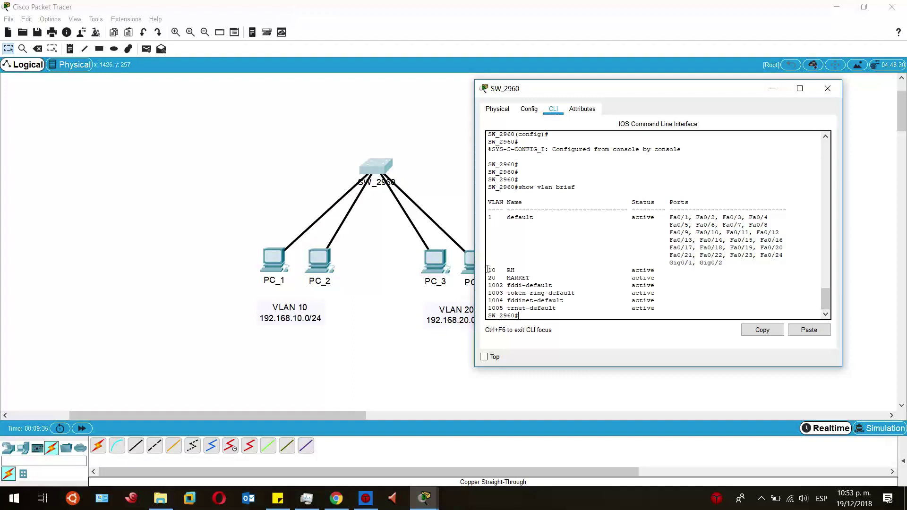
drag(487, 269, 666, 277)
click(667, 277)
- Enter conf t and make Fa0/1 an access port in VLAN 10
key(Return)
key(Return)
key(Return)
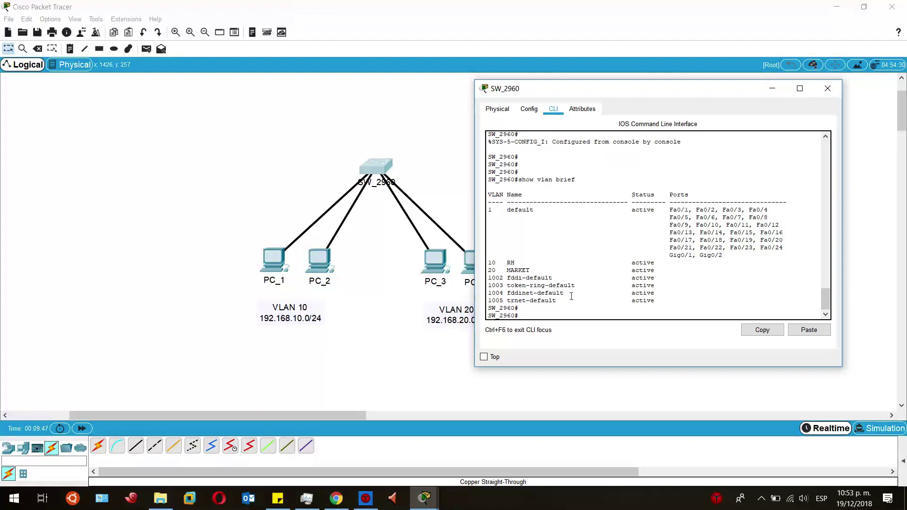
text(conf t)
key(Return)
key(Return)
key(Return)
key(Return)
key(Return)
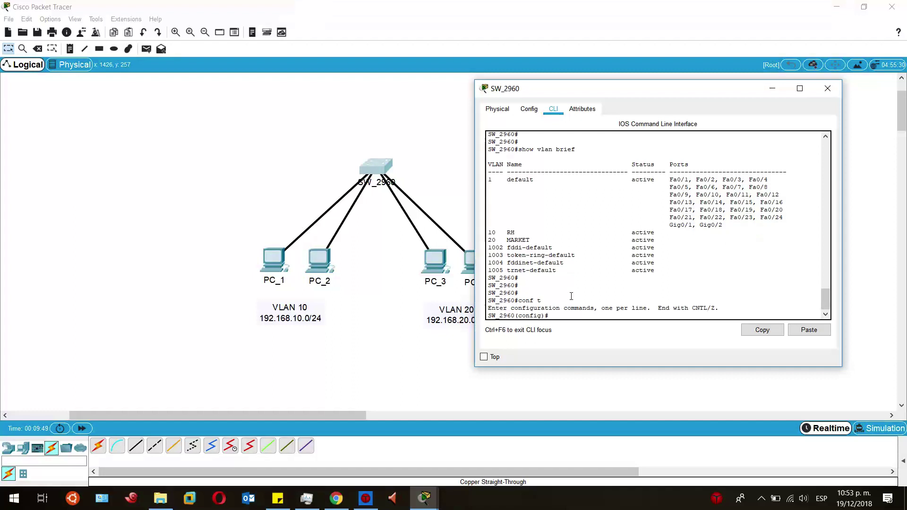
text(in)
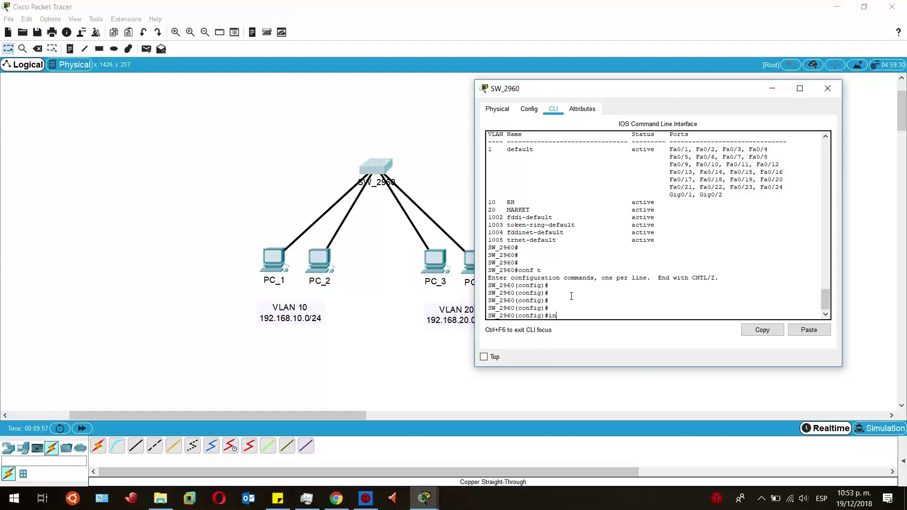
text(terface f0/1)
key(Return)
text(sw)
key(Tab)
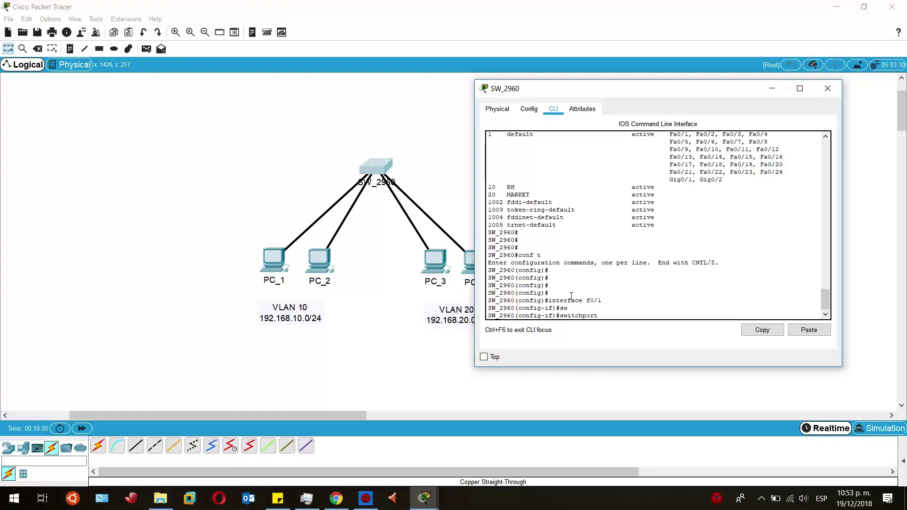
text(acc)
key(BackSpace)
key(BackSpace)
key(BackSpace)
key(BackSpace)
key(BackSpace)
key(BackSpace)
text(mode access)
key(Return)
key(Return)
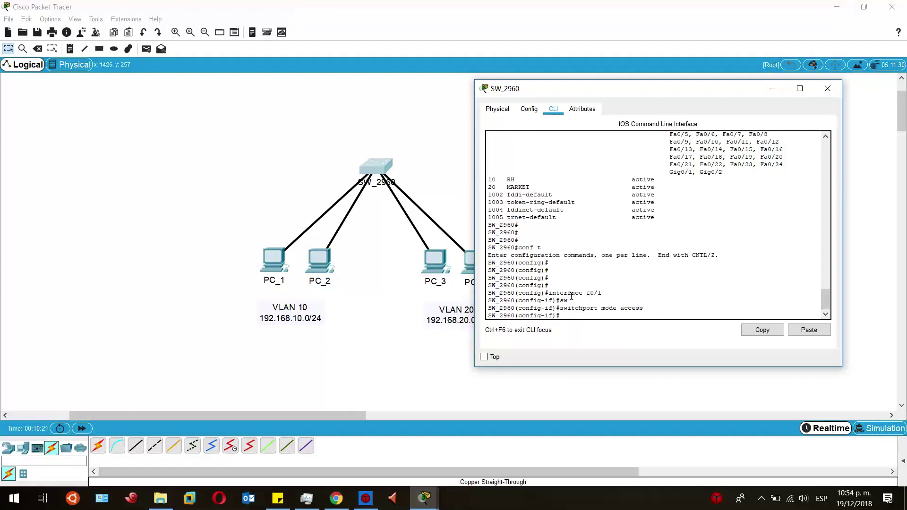
key(Return)
key(Return)
key(Return)
text(sw)
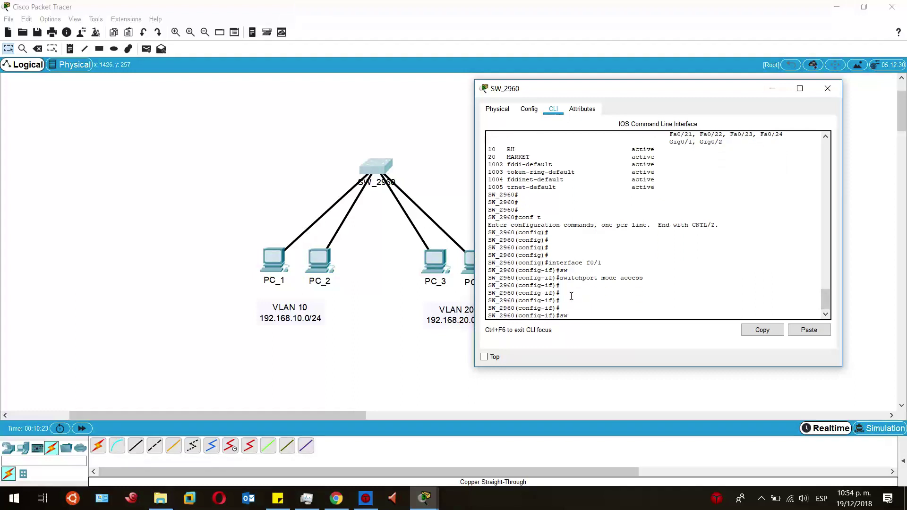
key(Tab)
text(access vlan 10)
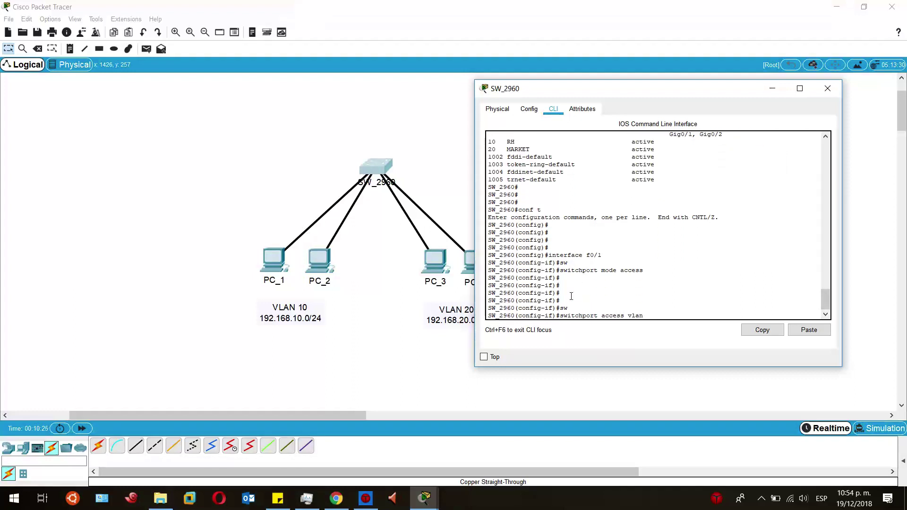
key(Return)
key(Return)
key(Return)
- Make Fa0/2 an access port in VLAN 10
text(in)
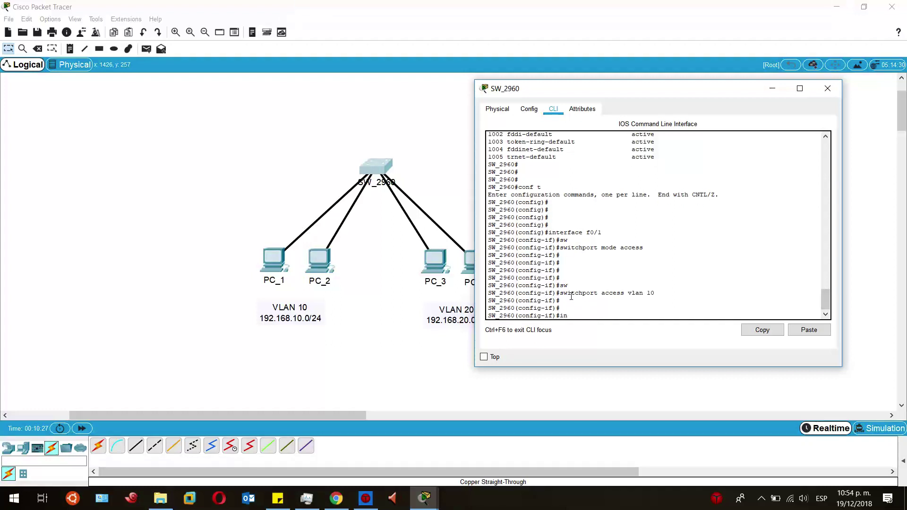
text(t fa0/2)
key(Return)
text(sw)
key(Tab)
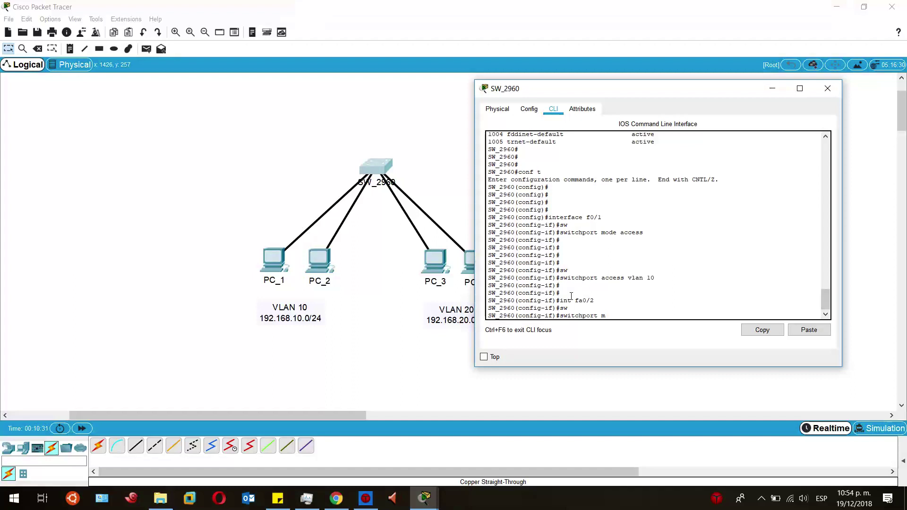
text(mode access)
key(Return)
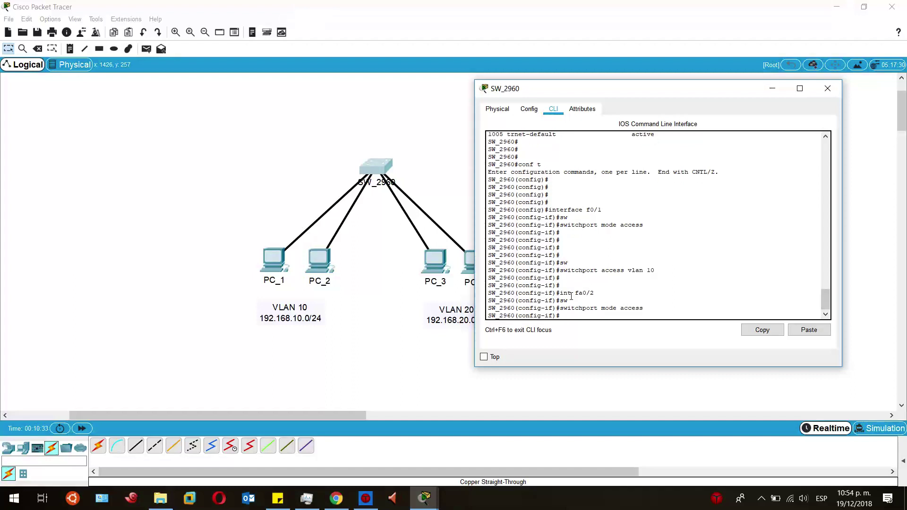
text(sw)
key(Tab)
text(acc)
key(Tab)
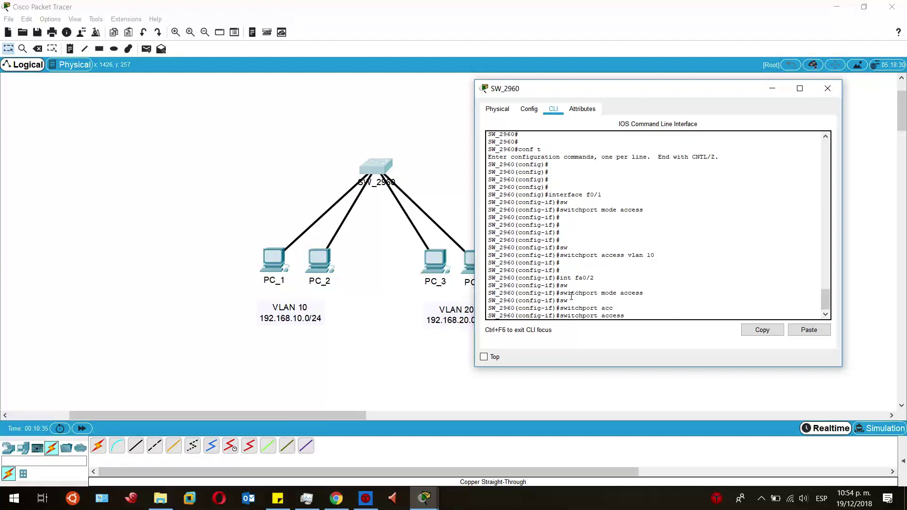
text(vlan 10)
key(Return)
key(Return)
key(Return)
key(Return)
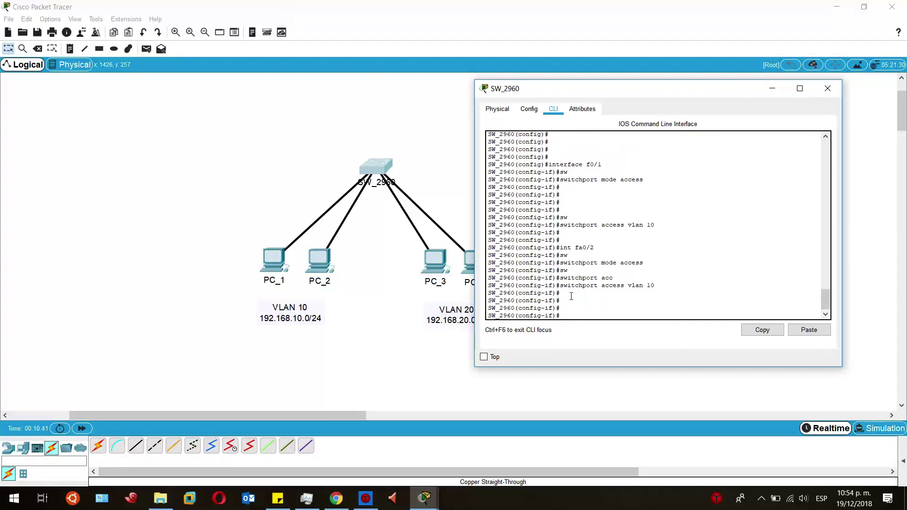
key(Return)
key(Return)
key(Return)
- Make Fa0/3 an access port in VLAN 20
text(i)
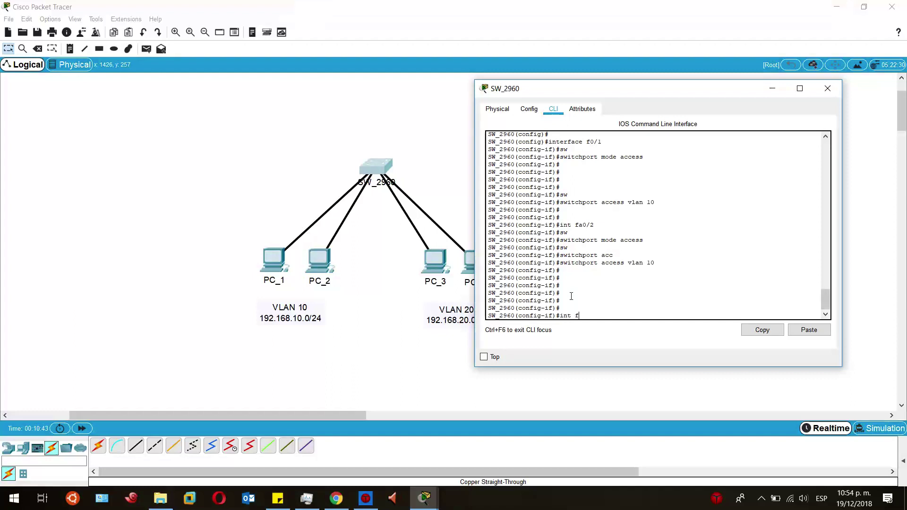
text(nt f0/3)
key(Return)
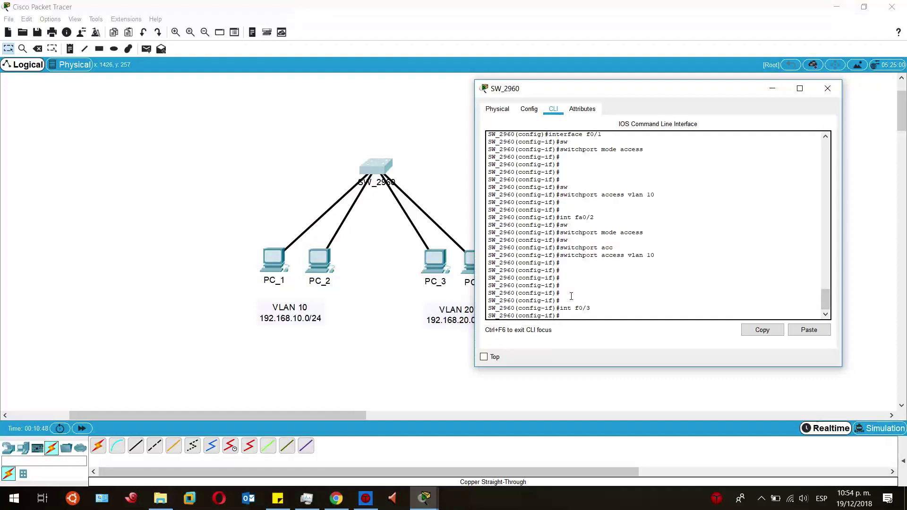
text(sw mode access)
key(Return)
text(sw)
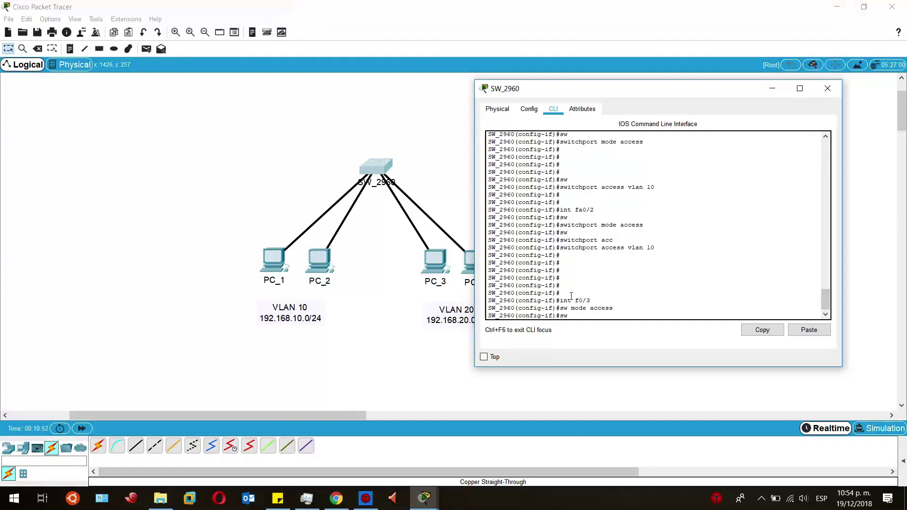
key(Tab)
text(access vl)
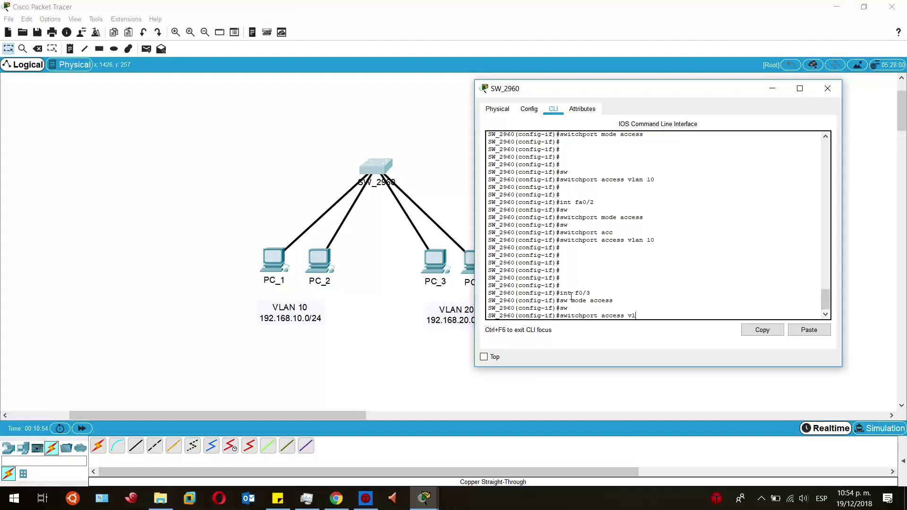
text(an 20)
key(Return)
- Make Fa0/4 an access port in VLAN 20 using recalled commands, then exit configuration
key(Up)
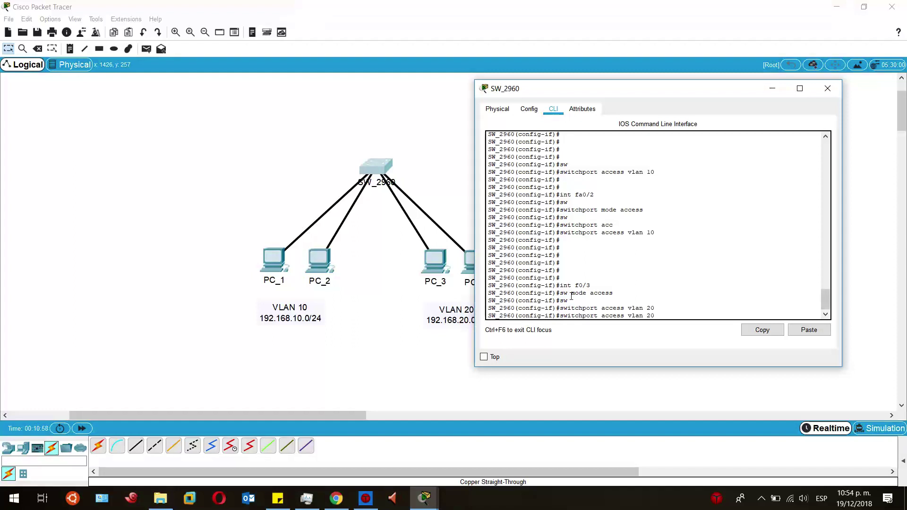
key(Up)
key(Up)
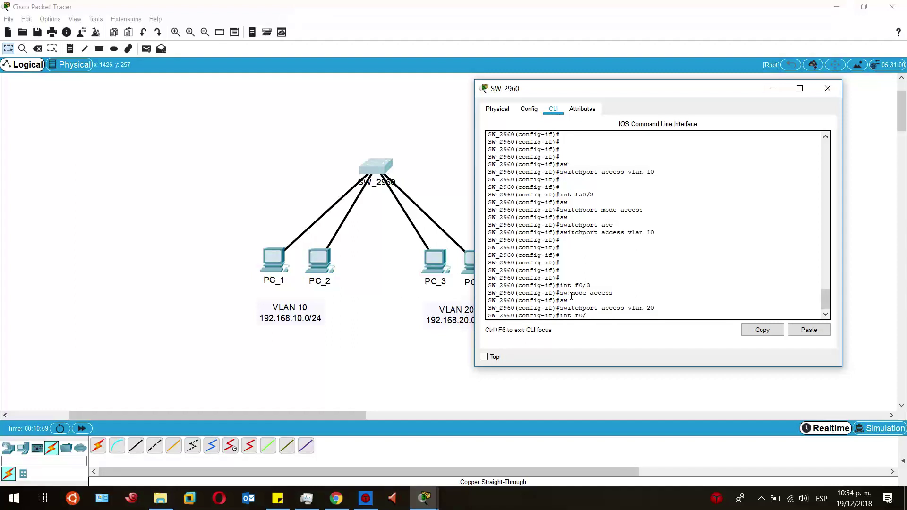
key(BackSpace)
text(4)
key(Return)
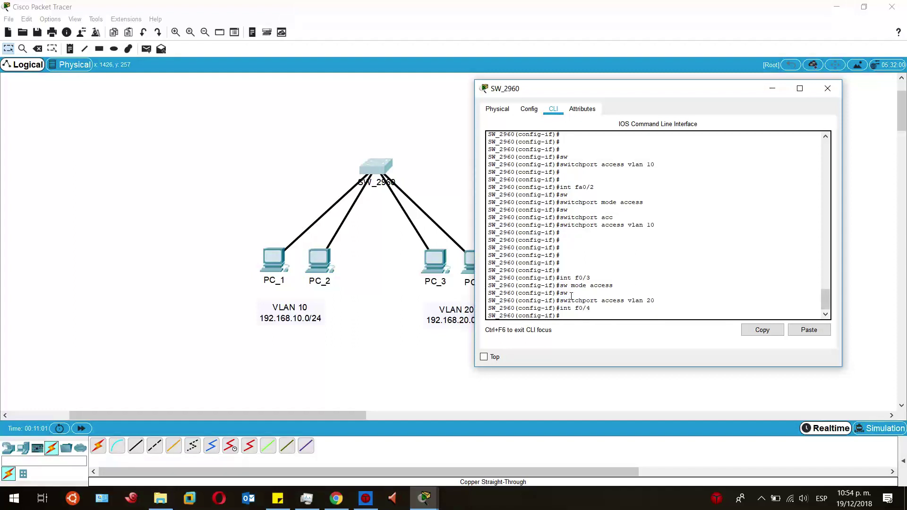
key(Up)
key(Up)
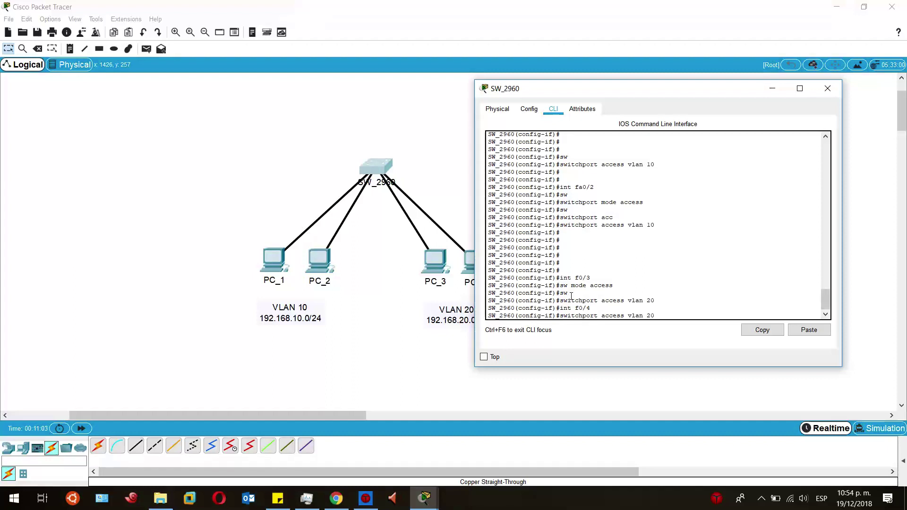
key(Up)
key(Return)
key(Up)
key(Up)
key(Up)
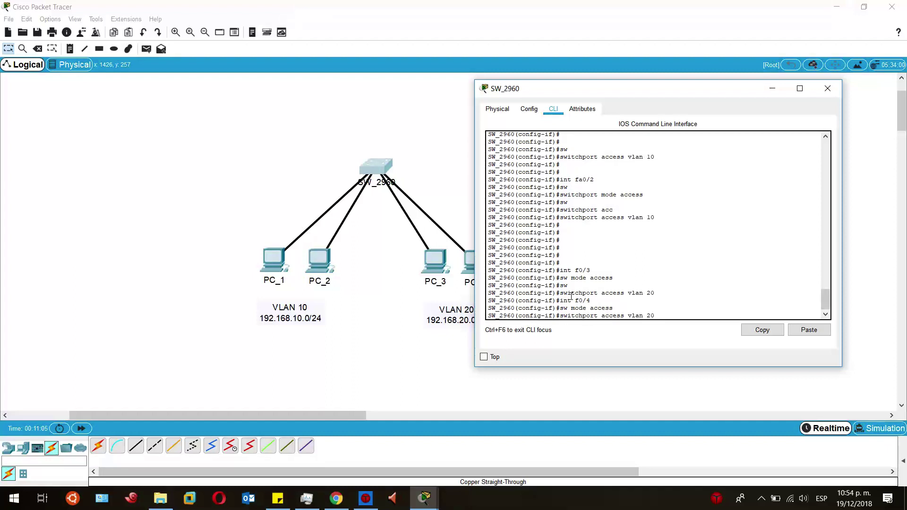
key(Return)
key(Return)
key(Return)
key(Return)
key(Return)
key(ctrl+z)
key(Return)
key(Return)
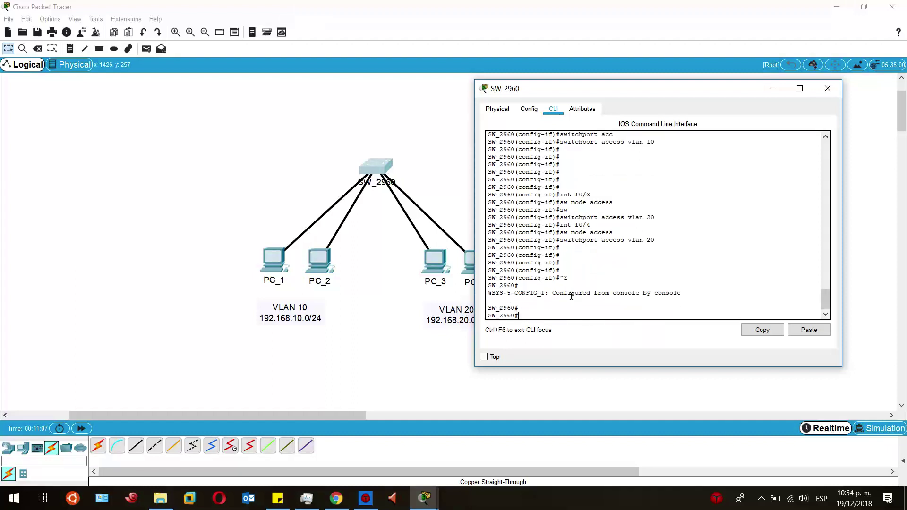
- Run show vlan brief to confirm Fa0/1–Fa0/2 in RH and Fa0/3–Fa0/4 in MARKET
key(Return)
key(Return)
key(Return)
key(Return)
key(Return)
key(Return)
key(Return)
key(Return)
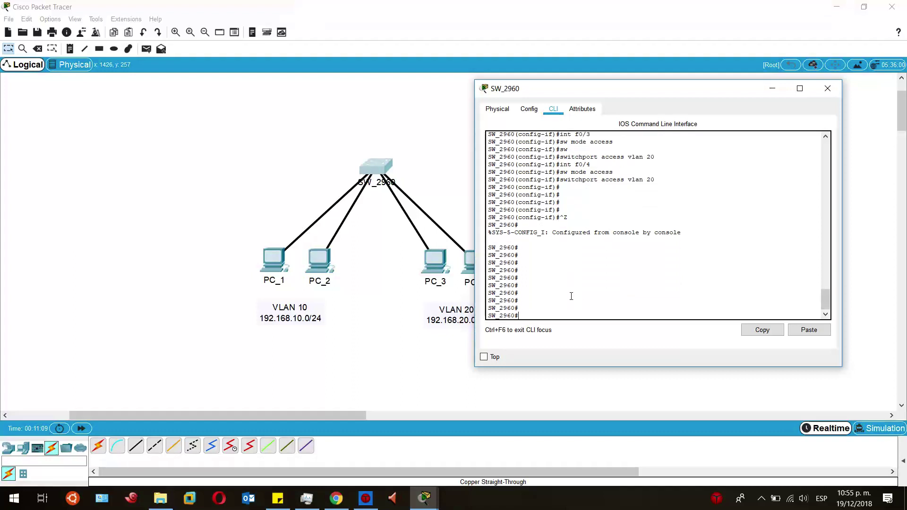
key(Return)
key(Return)
key(Return)
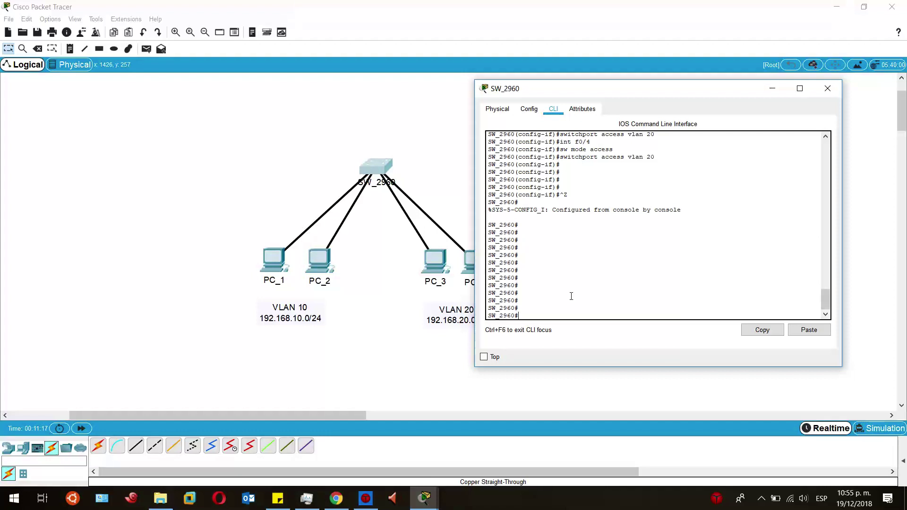
text(show vlan brief)
key(Return)
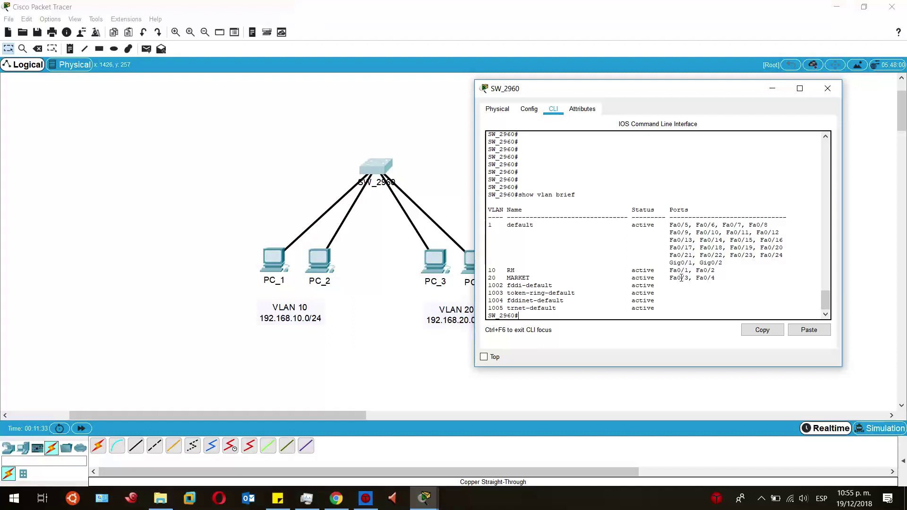
- Save the switch's running configuration with the write command
drag(543, 88, 589, 92)
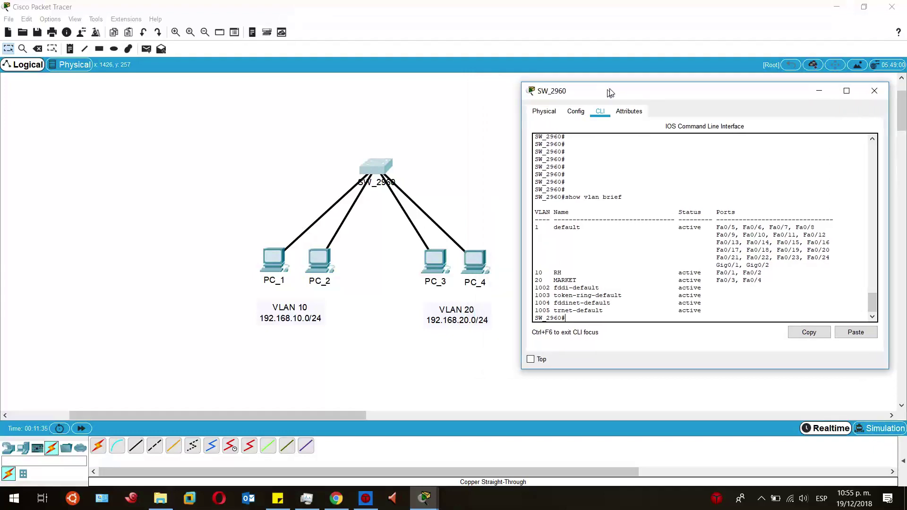
click(192, 244)
drag(174, 228, 532, 351)
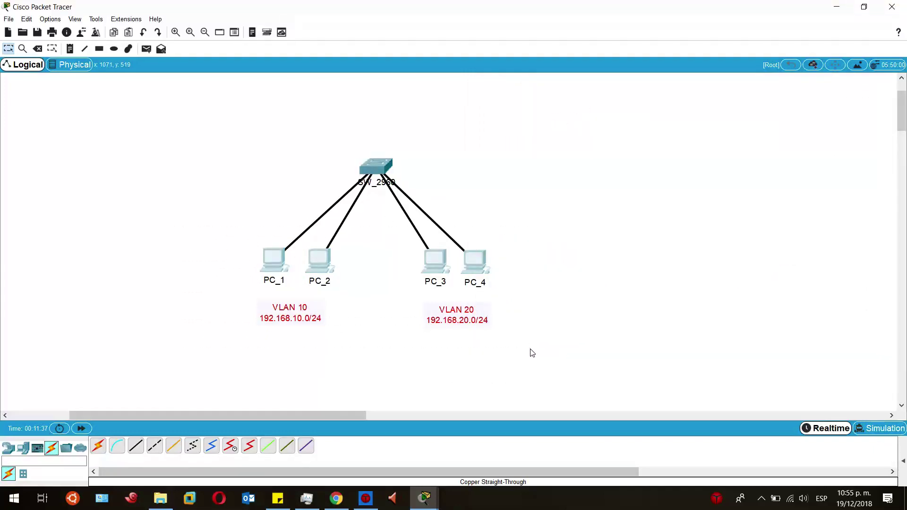
key(alt+Tab)
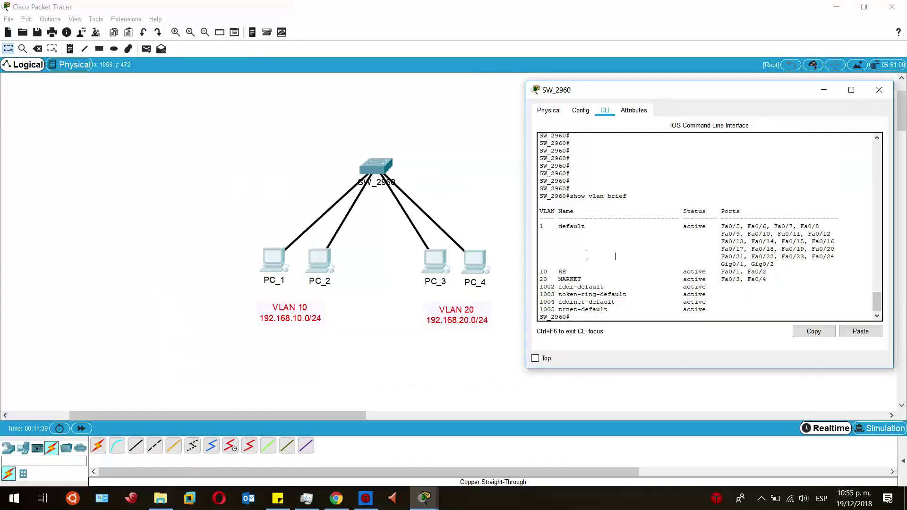
text(write)
key(Return)
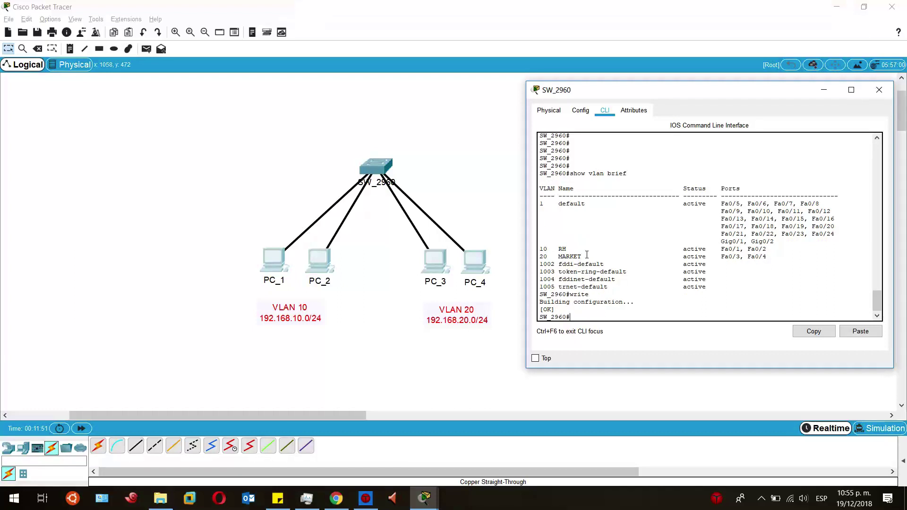
- From PC_1's command prompt, rerun the ping to 192.168.10.2 and confirm 0% loss
click(196, 294)
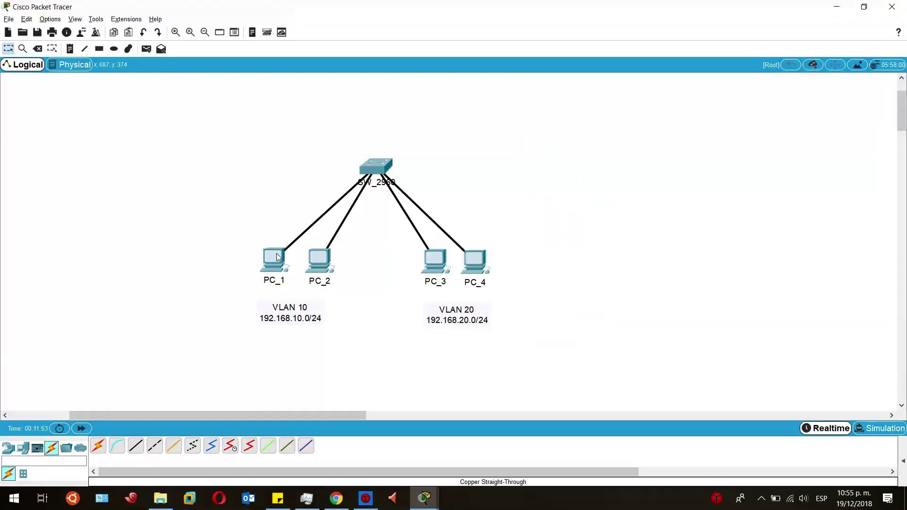
mouse_move(278, 257)
click(279, 259)
drag(377, 66, 595, 44)
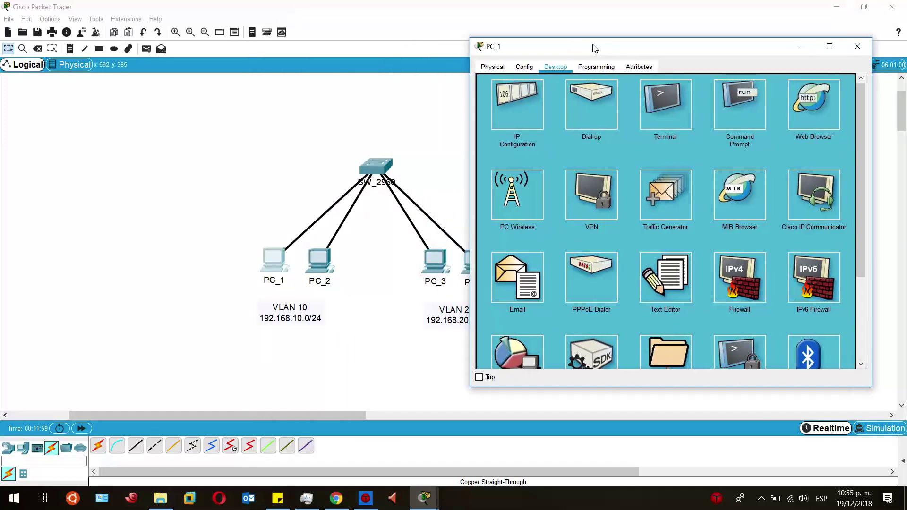
click(741, 98)
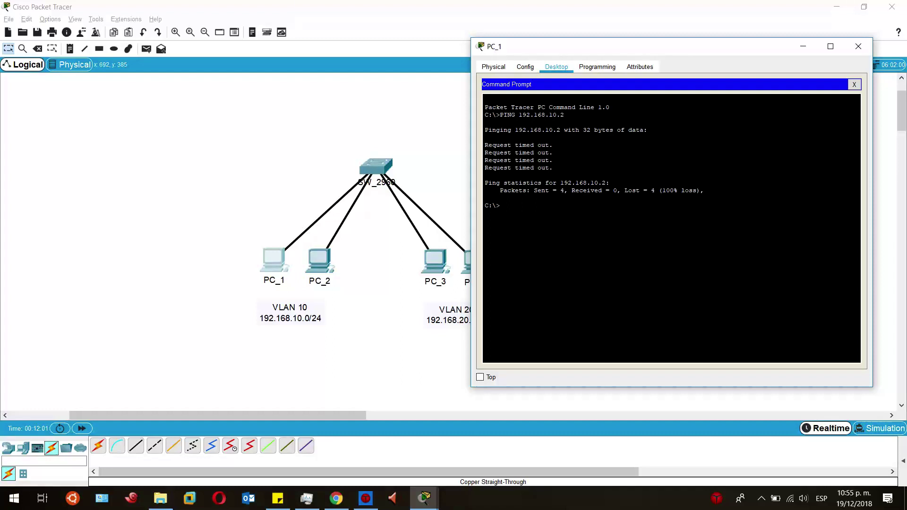
key(Return)
key(Return)
key(Up)
key(Return)
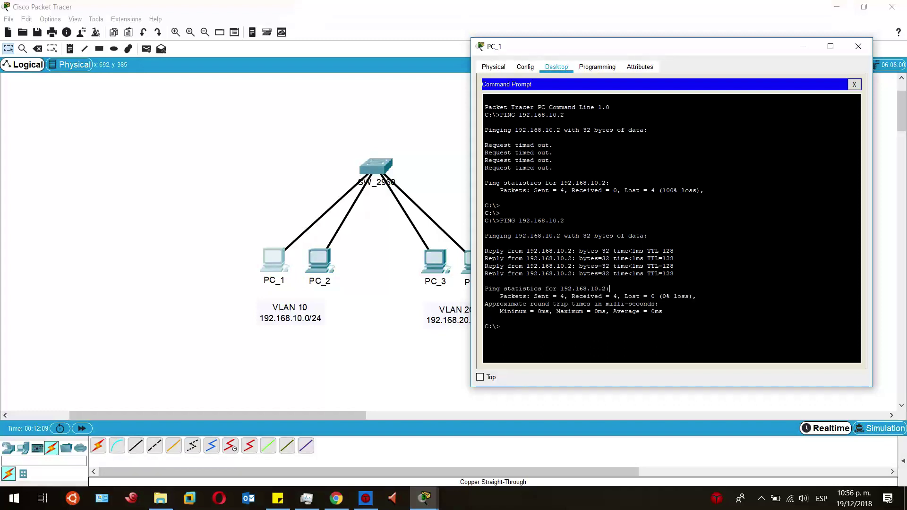
drag(675, 274, 561, 259)
click(560, 258)
- Edit the recalled ping to target 192.168.20.2 from PC_1 and run it, getting timeouts
drag(560, 46, 578, 49)
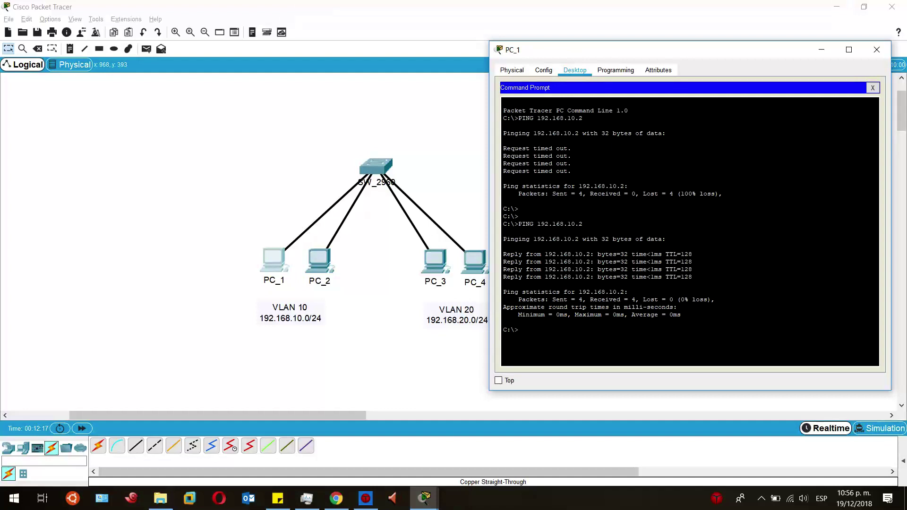
key(Up)
key(Left)
text(2)
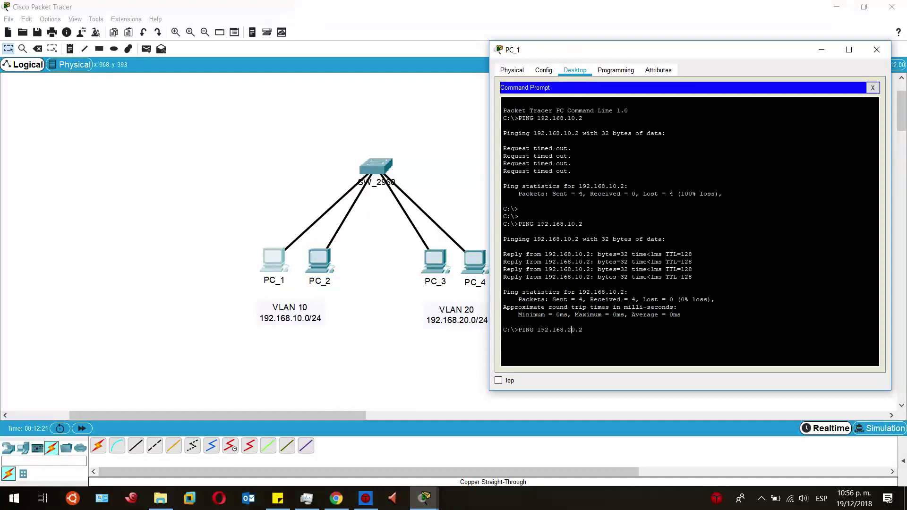
key(Return)
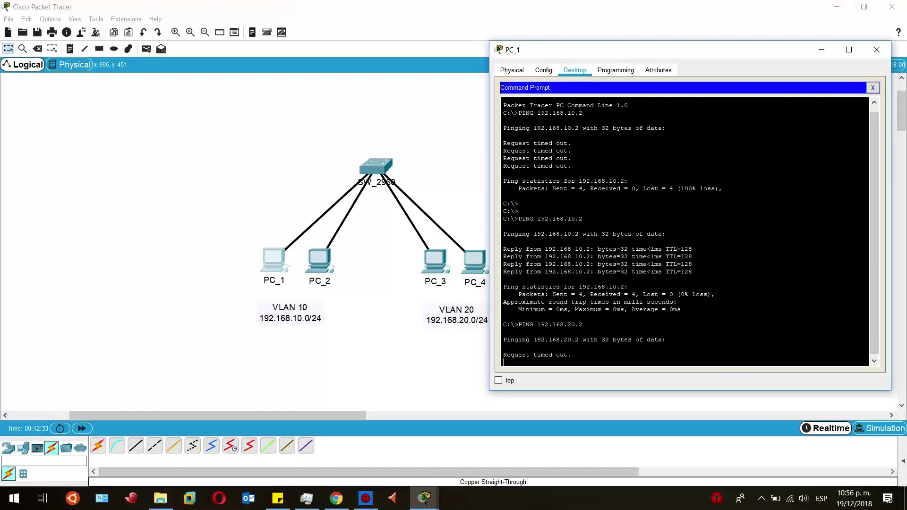
- Ping 192.168.20.2 from PC_3's command prompt, getting 0% loss
click(407, 321)
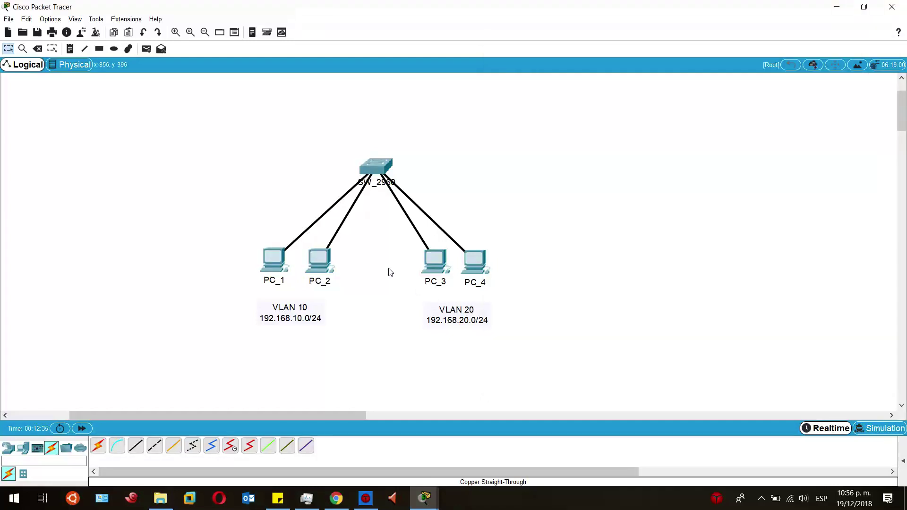
click(436, 260)
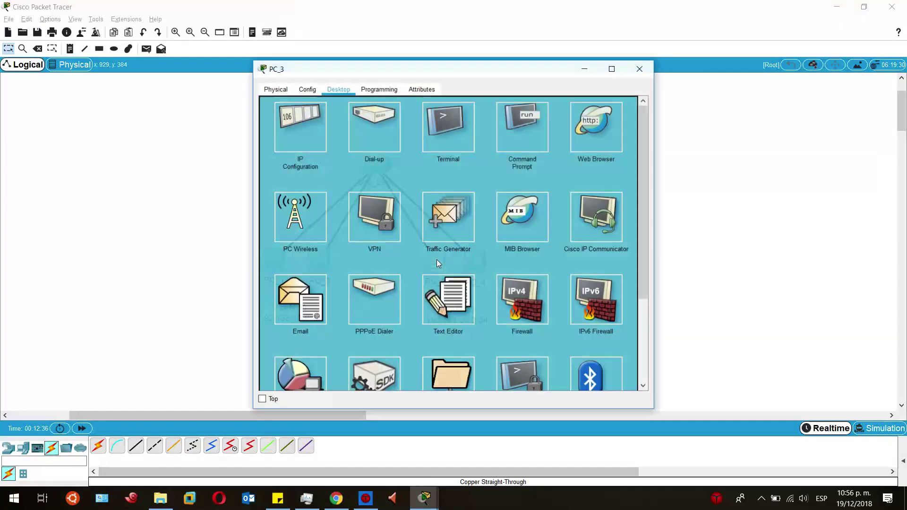
click(534, 125)
text(ping)
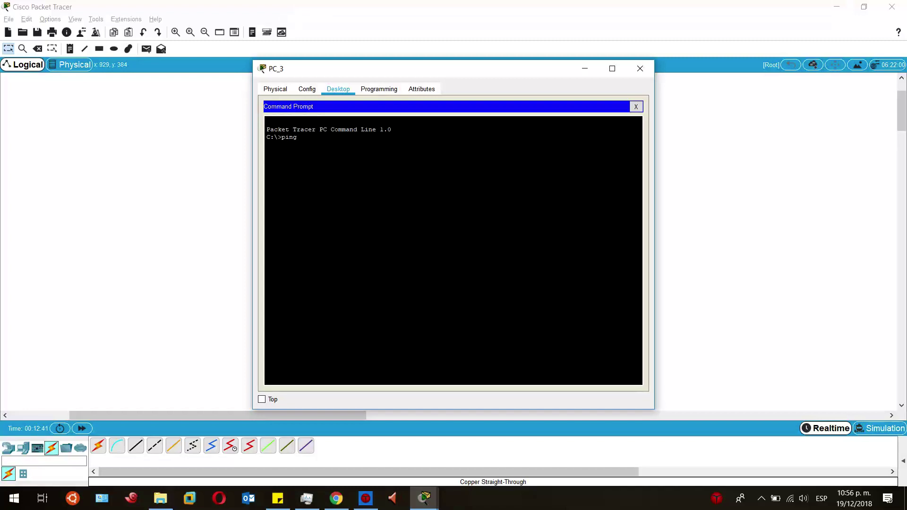
text( 192.168.20.2)
key(Return)
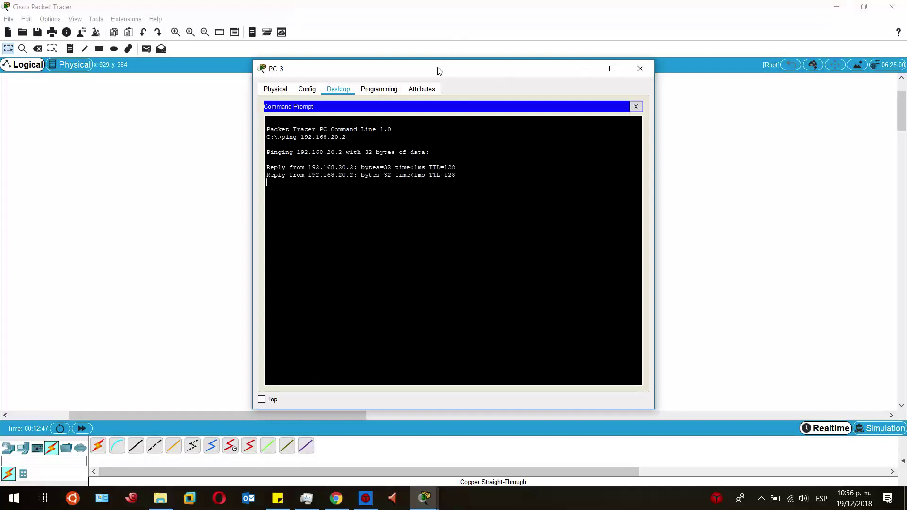
drag(438, 71, 227, 44)
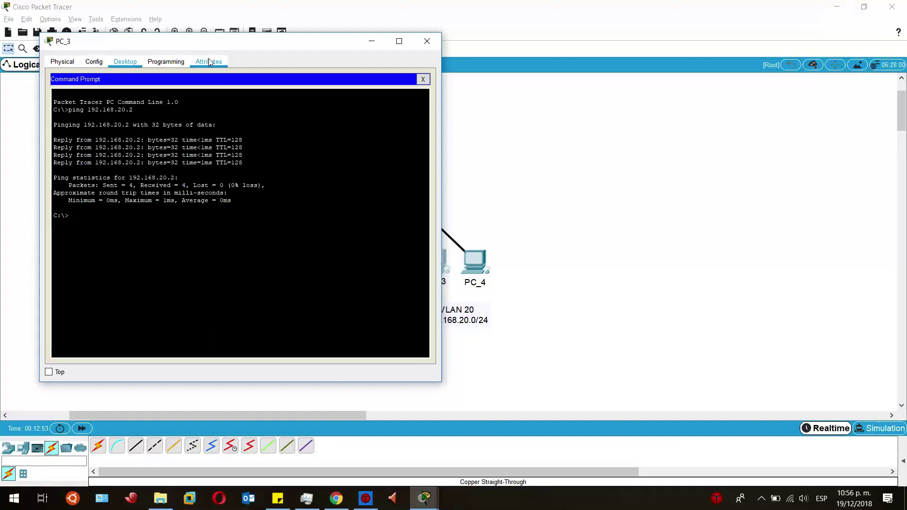
drag(212, 42, 203, 39)
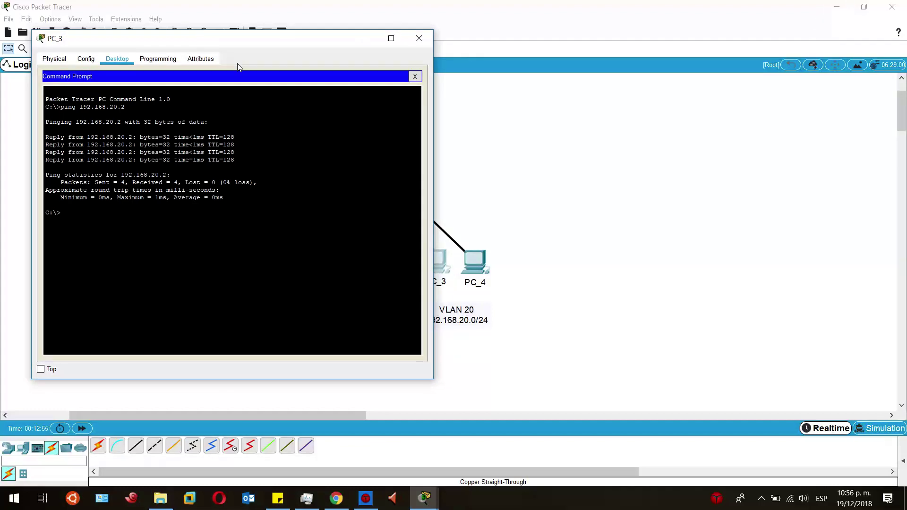
- Check PC_4's IP configuration against PC_3's ping results, then return to the topology
click(420, 38)
double_click(474, 260)
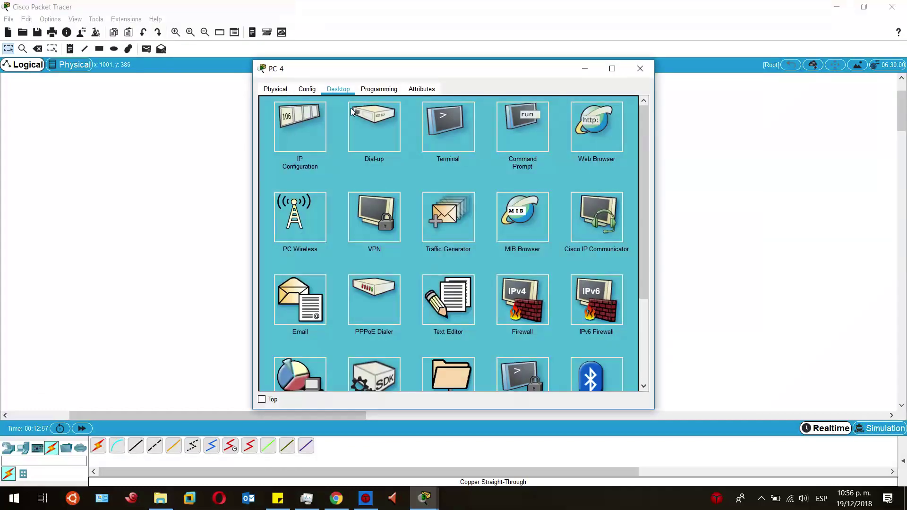
drag(392, 72, 612, 67)
click(517, 122)
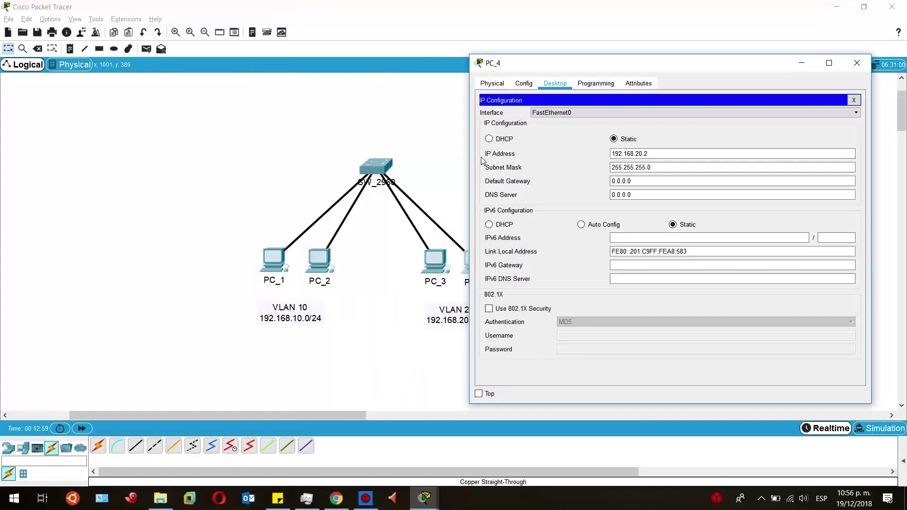
key(alt+Tab)
click(461, 164)
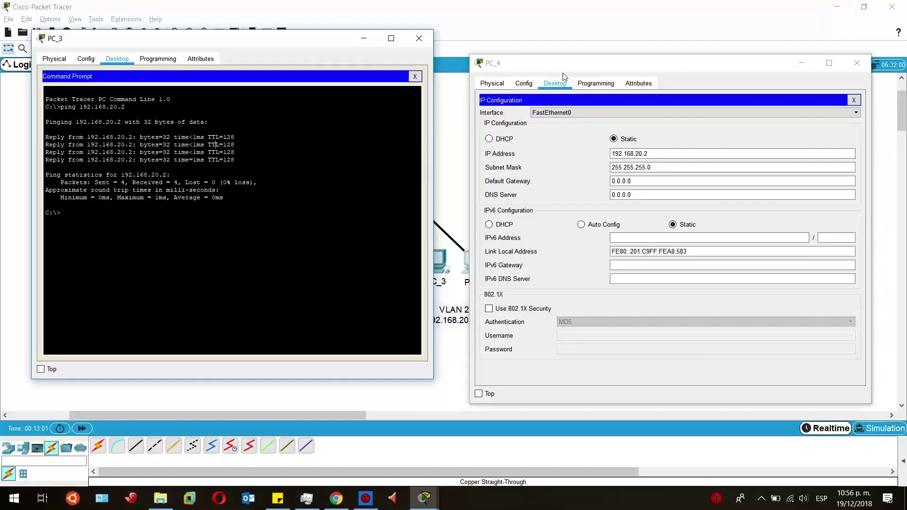
drag(568, 67, 549, 39)
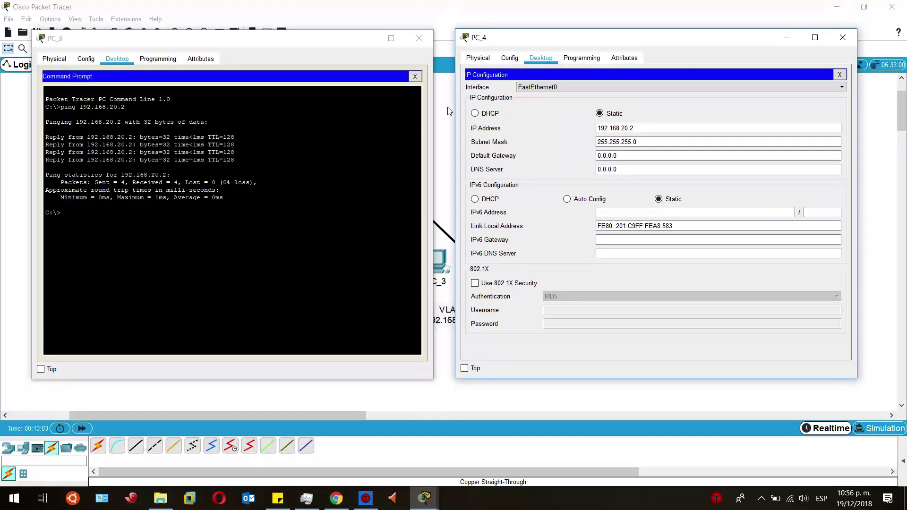
click(440, 101)
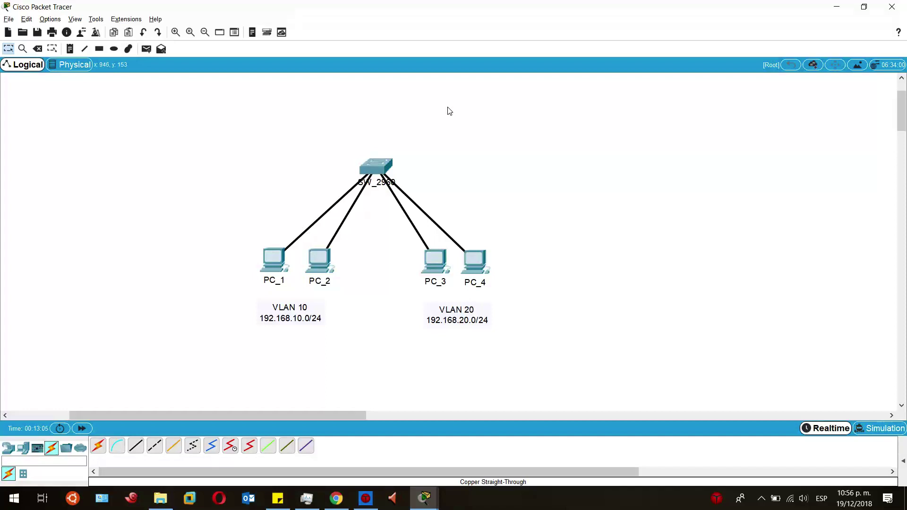